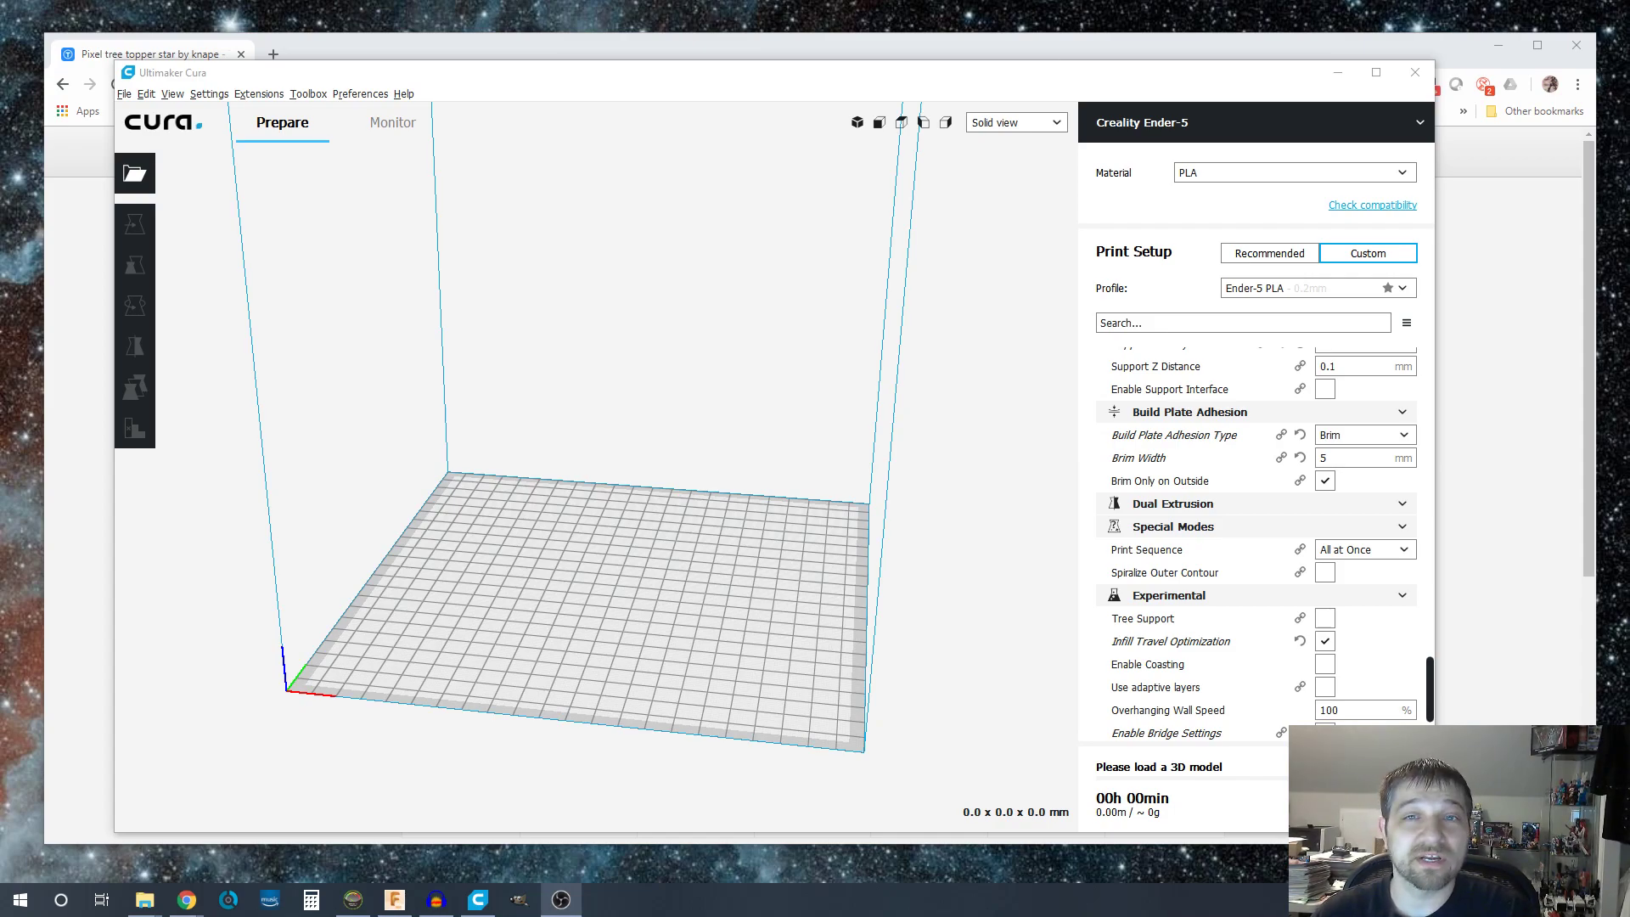
{"action": "left_click", "coordinate": [1439, 43]}
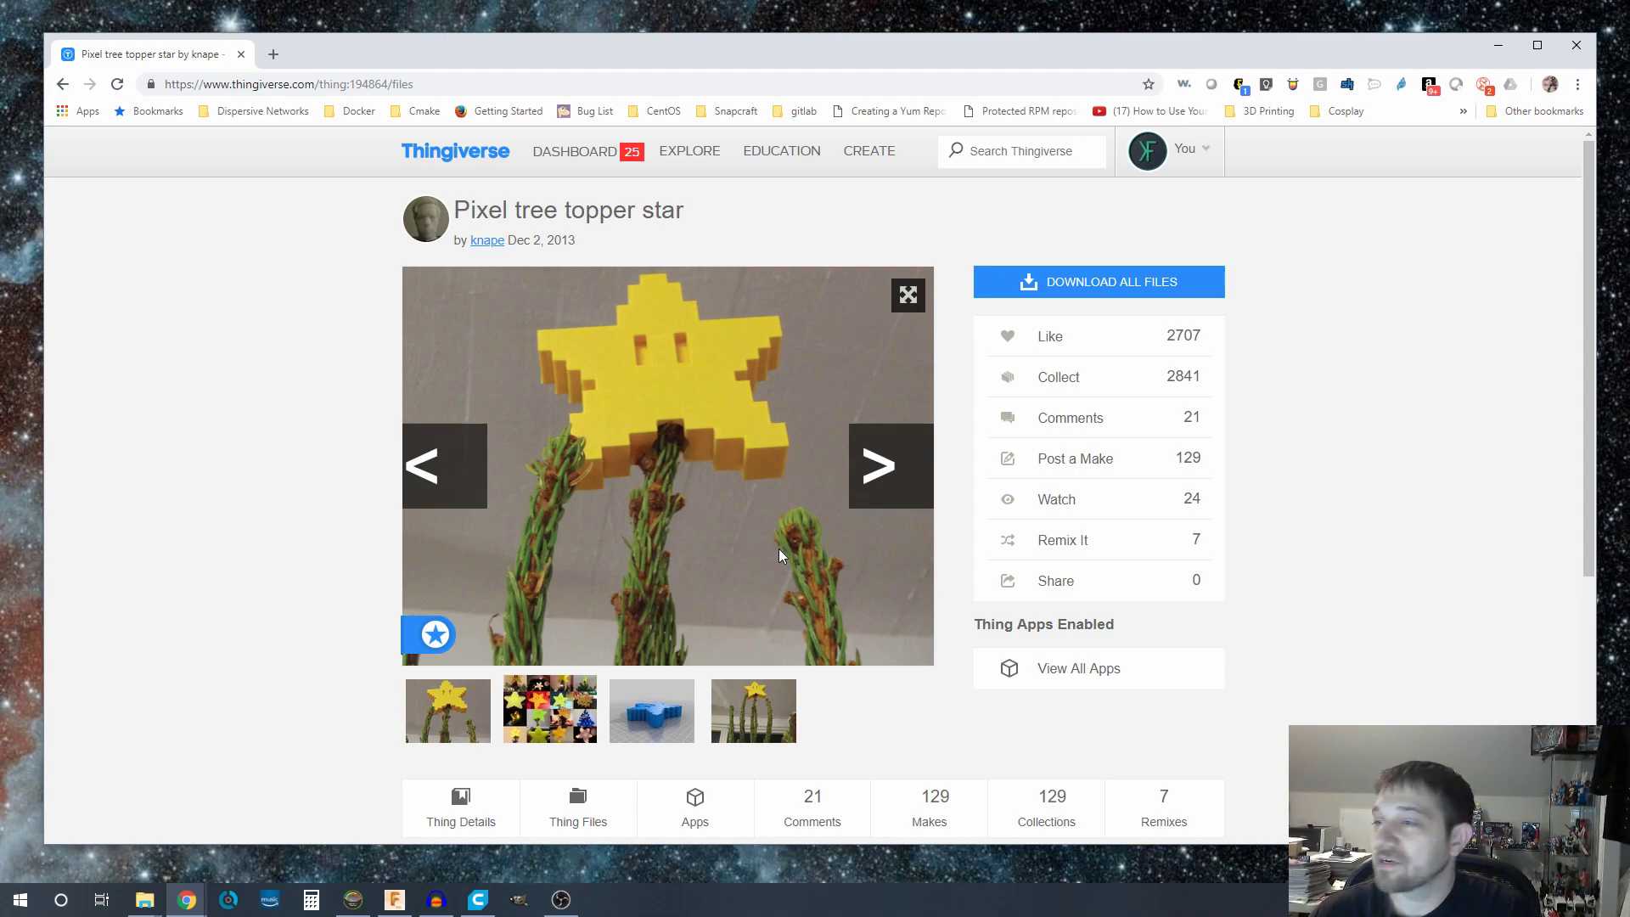
Browse the Pixel tree topper star photos and 3D preview on Thingiverse
{"action": "left_click", "coordinate": [526, 721]}
{"action": "left_click", "coordinate": [637, 726]}
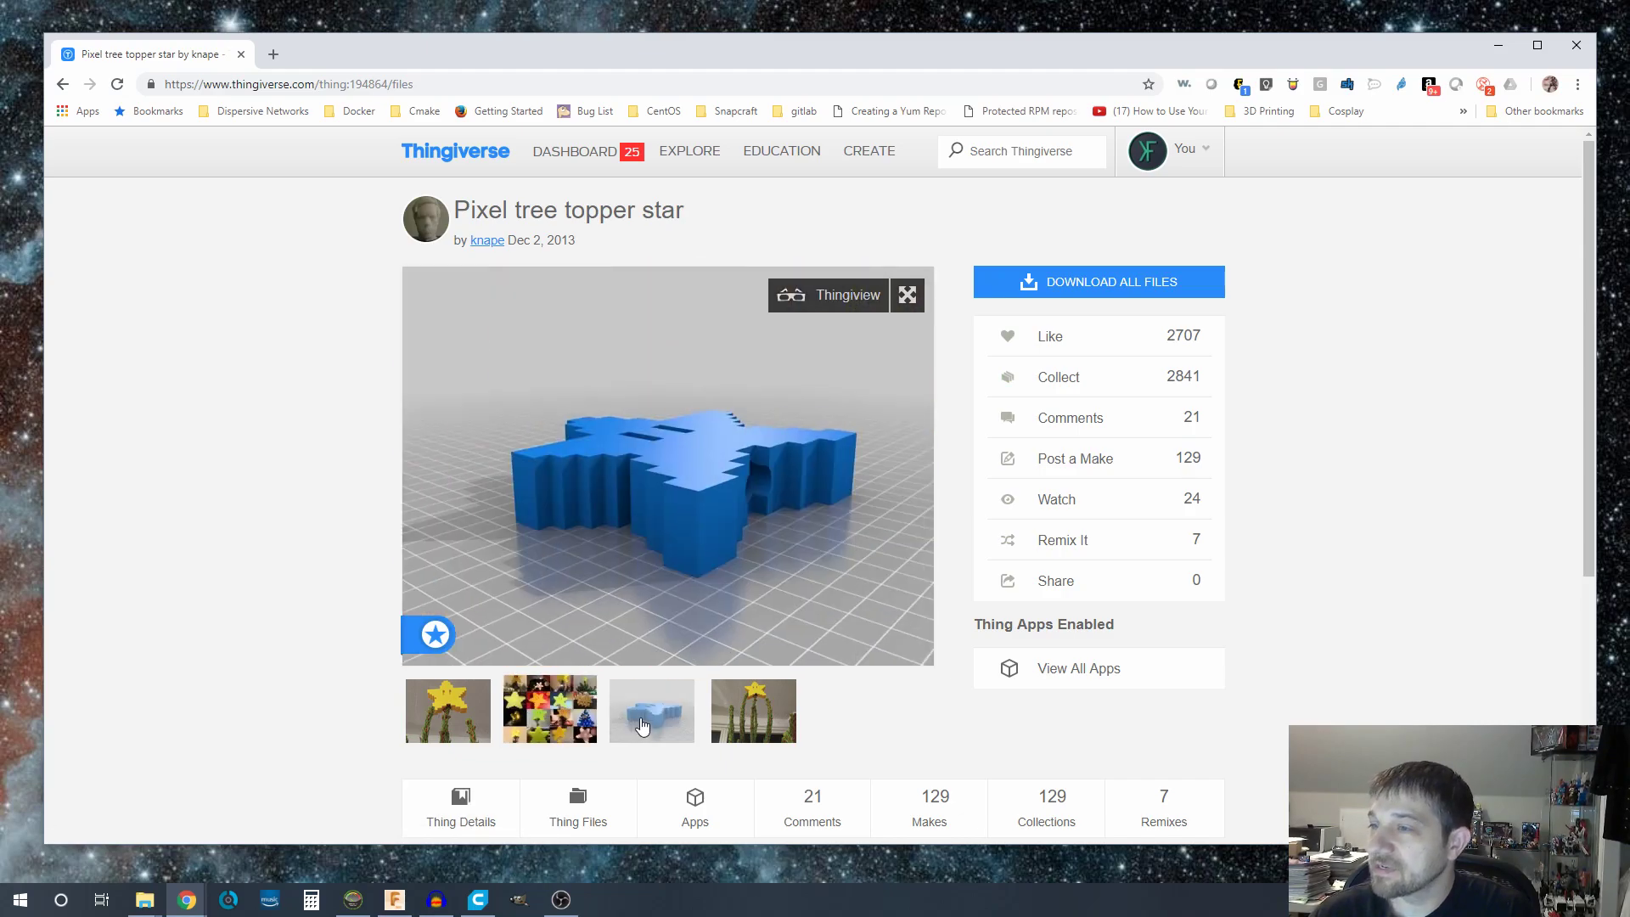
{"action": "left_click", "coordinate": [745, 709]}
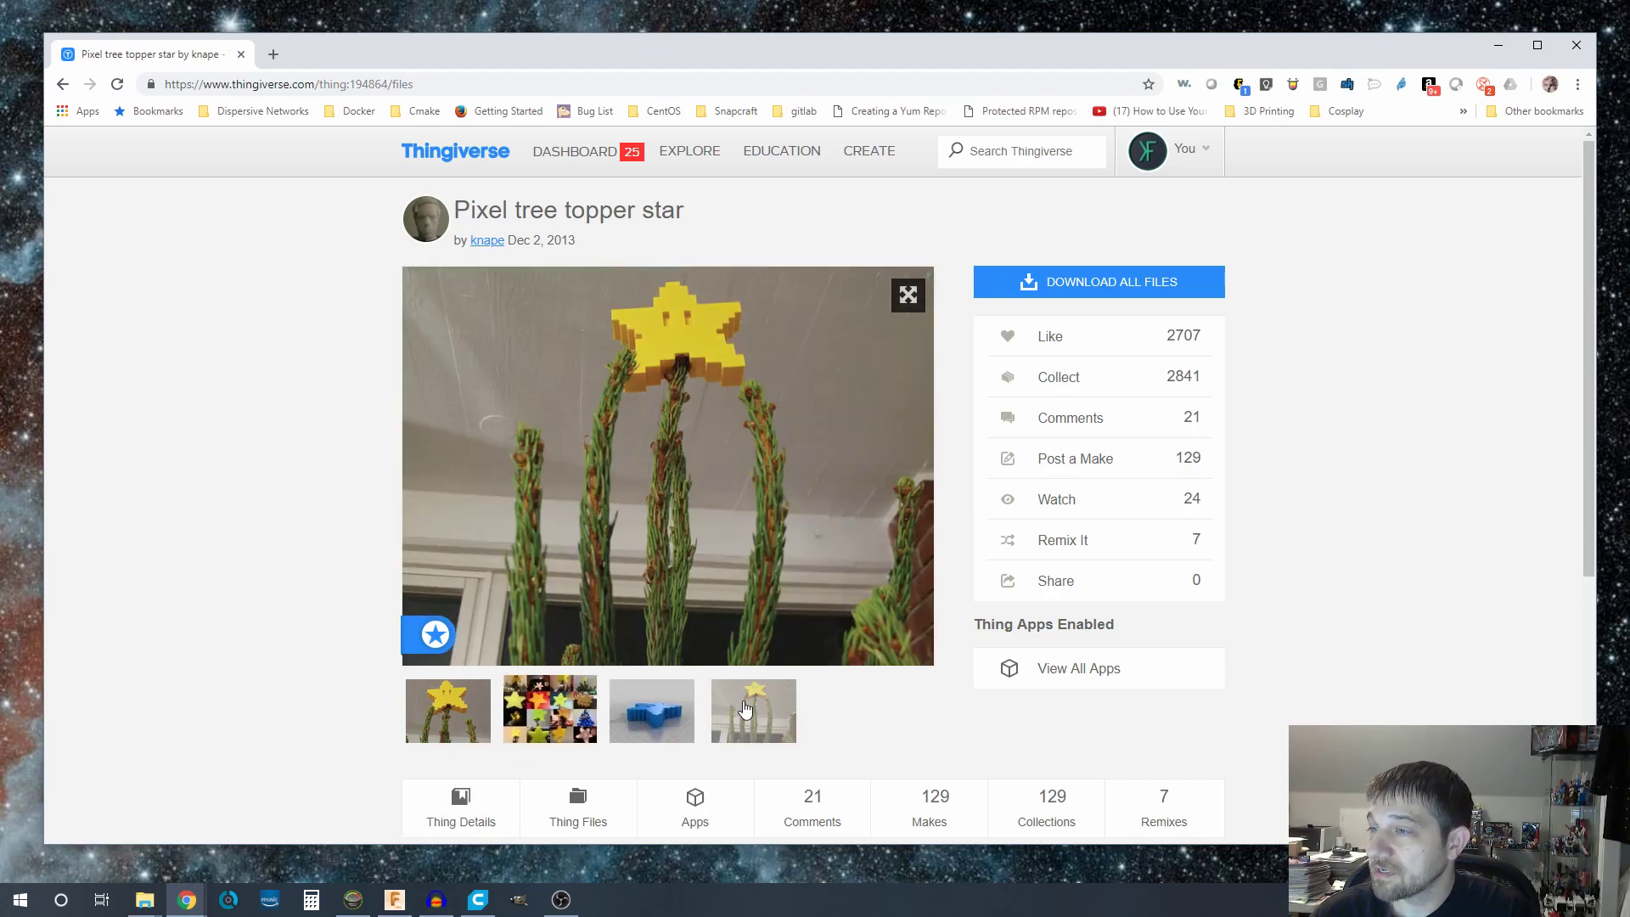
{"action": "scroll", "coordinate": [745, 709], "scroll_direction": "down", "scroll_amount": 5}
Download big_pixel_star.stl from Thing Files into the 3DFiles folder and return to Cura
{"action": "left_click", "coordinate": [568, 390]}
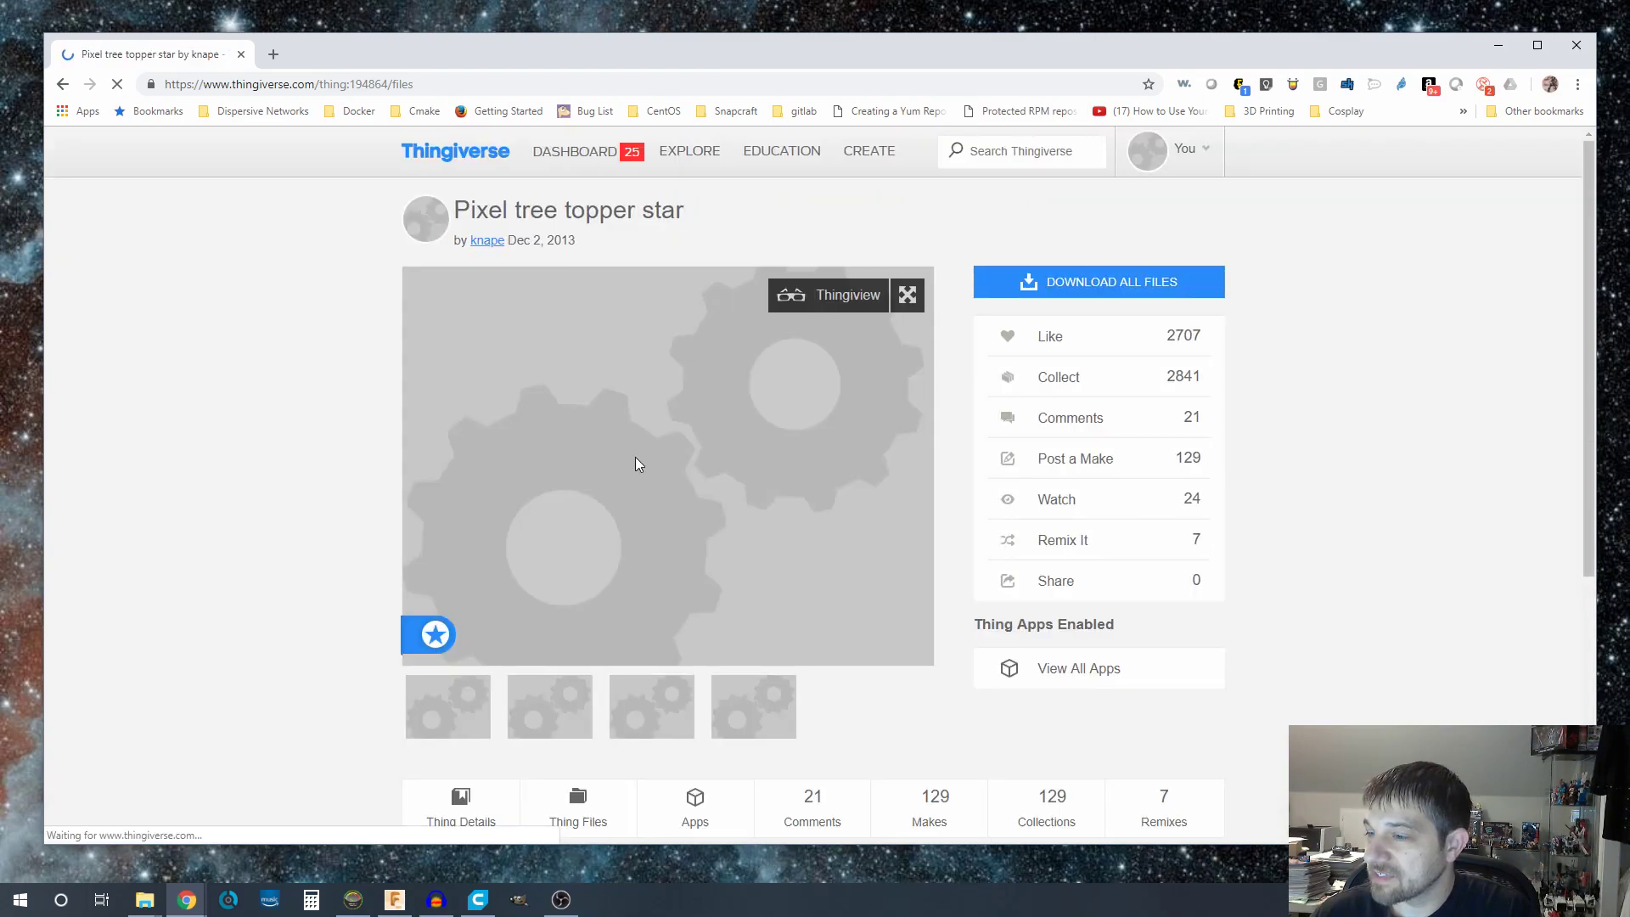
{"action": "scroll", "coordinate": [644, 575], "scroll_direction": "down", "scroll_amount": 2}
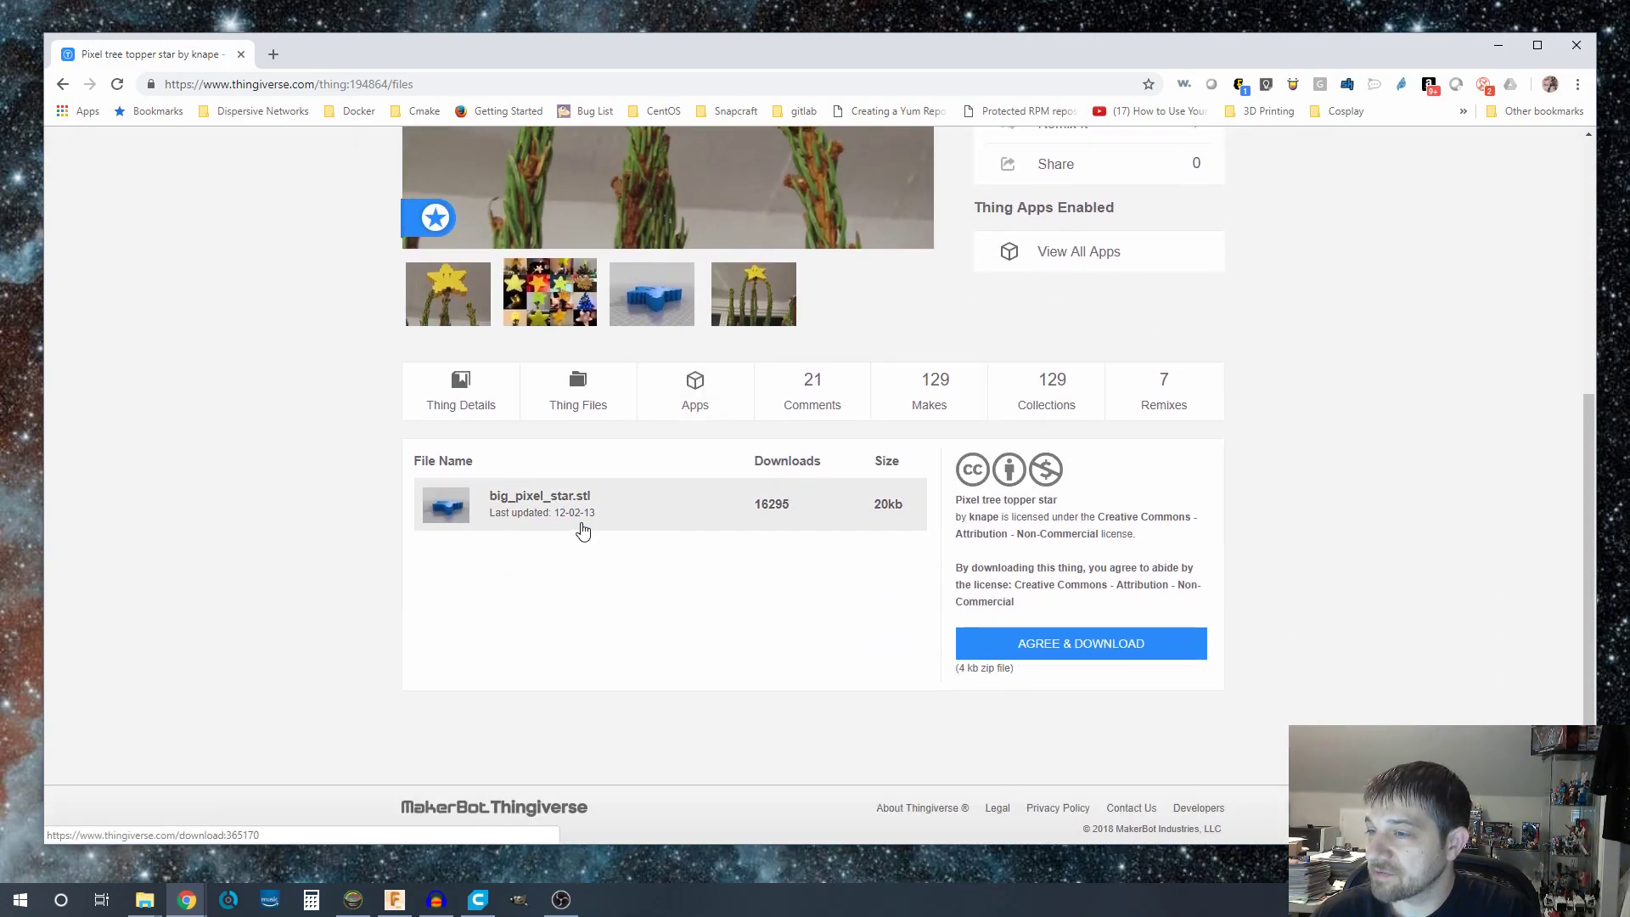
{"action": "left_click", "coordinate": [753, 522]}
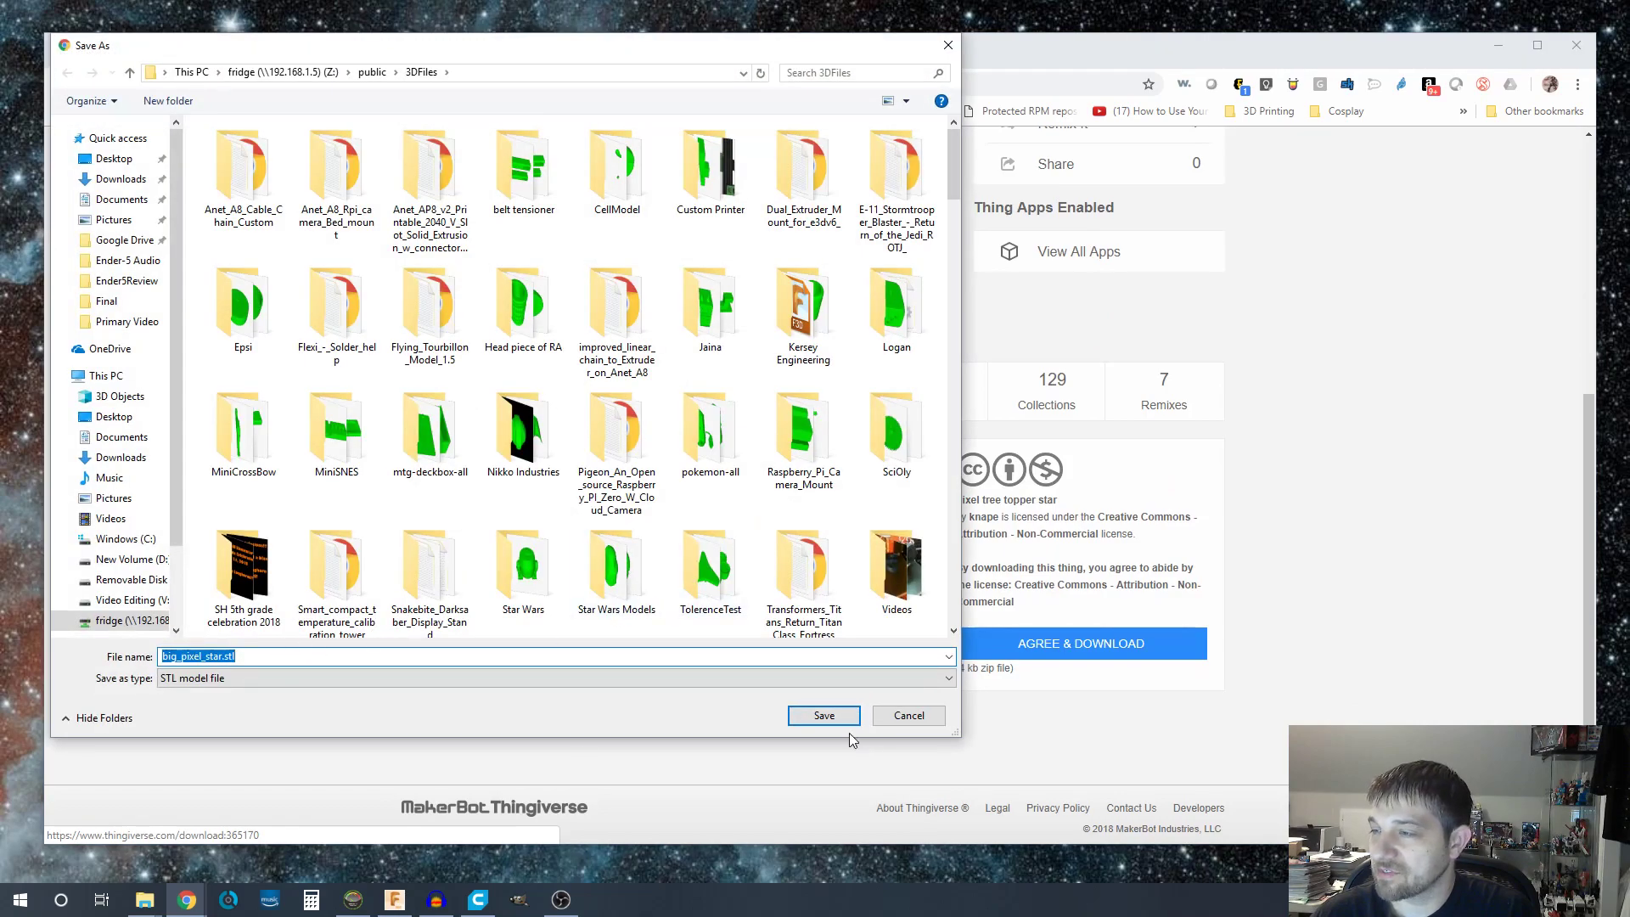
{"action": "left_click", "coordinate": [824, 716]}
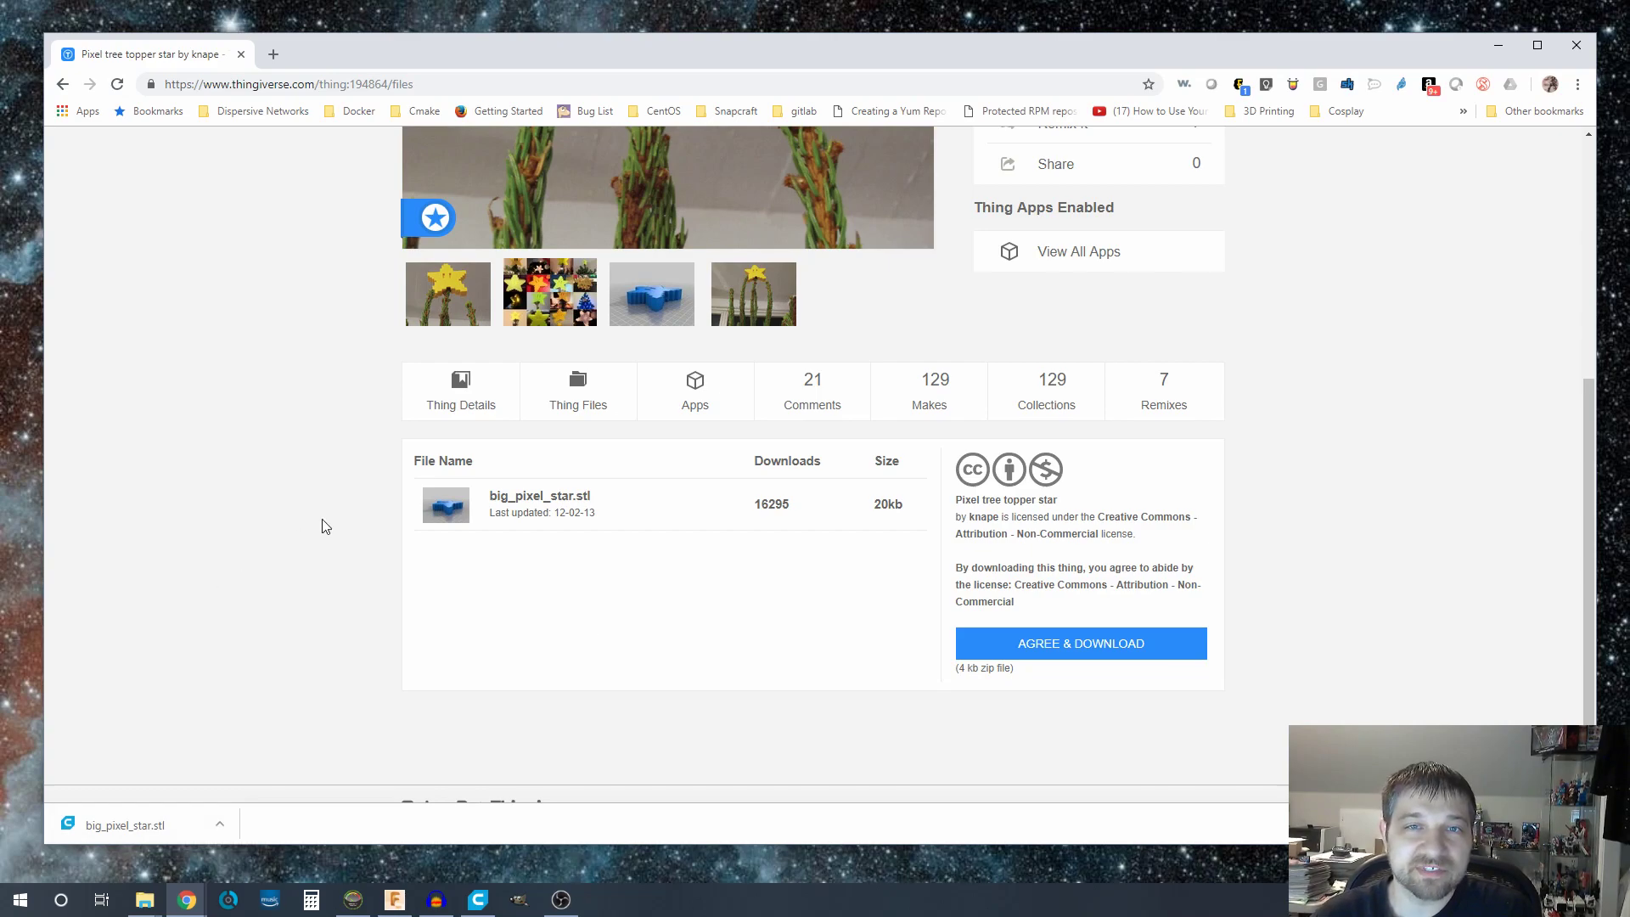
{"action": "left_click", "coordinate": [1499, 45]}
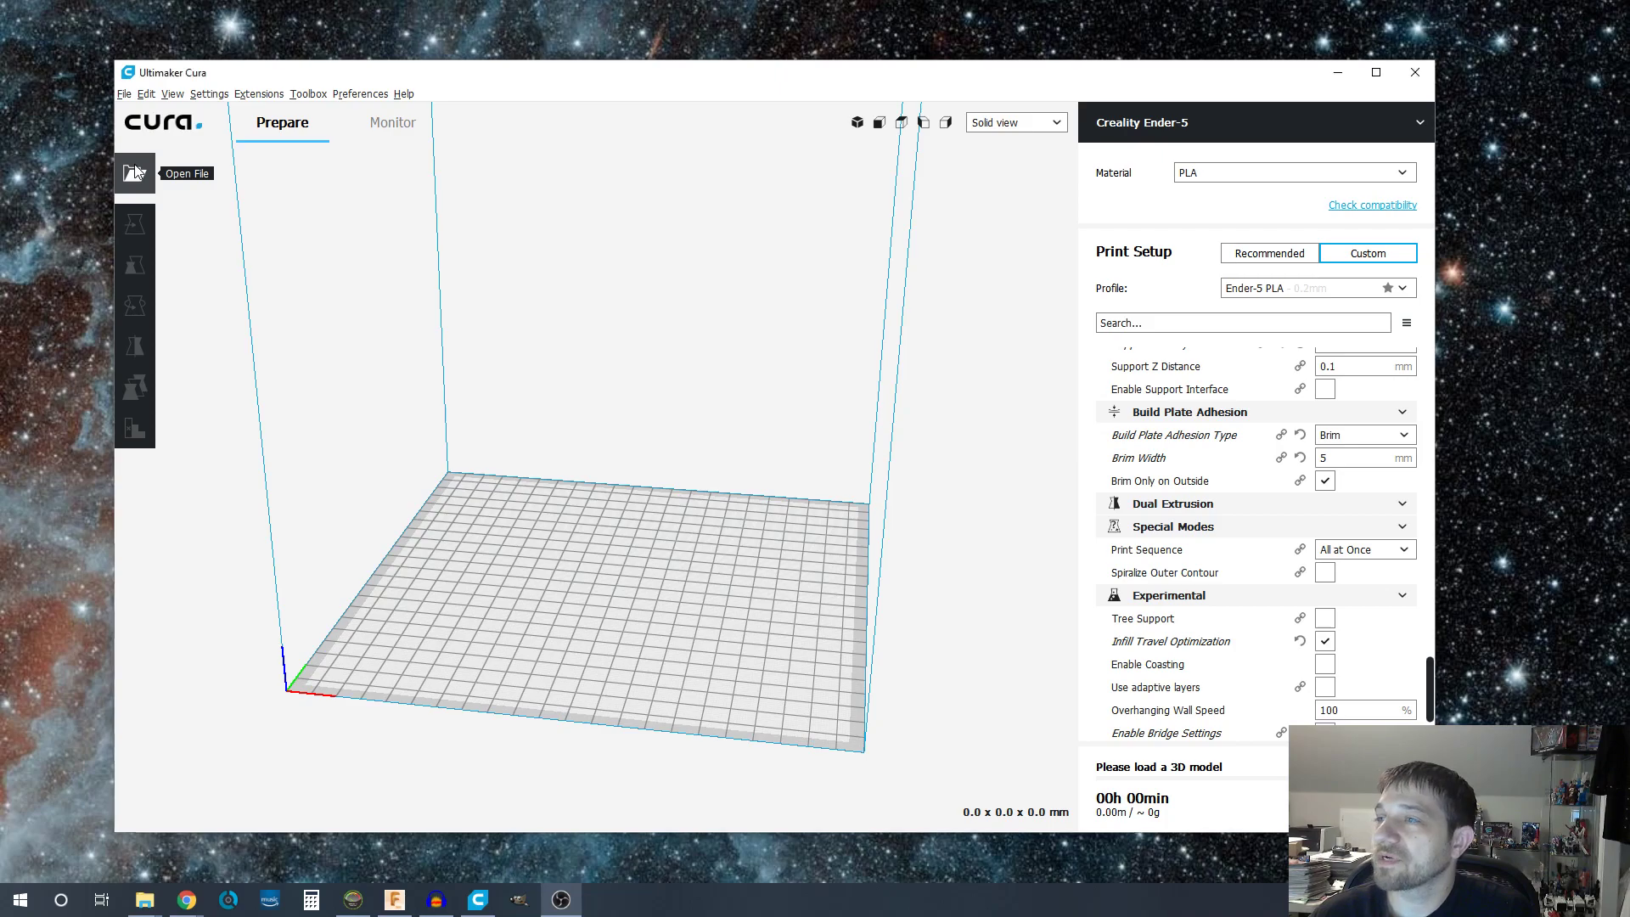
Load big_pixel_star.stl from 3DFiles onto the Ender-5 plate and orbit to inspect it
{"action": "left_click", "coordinate": [135, 172]}
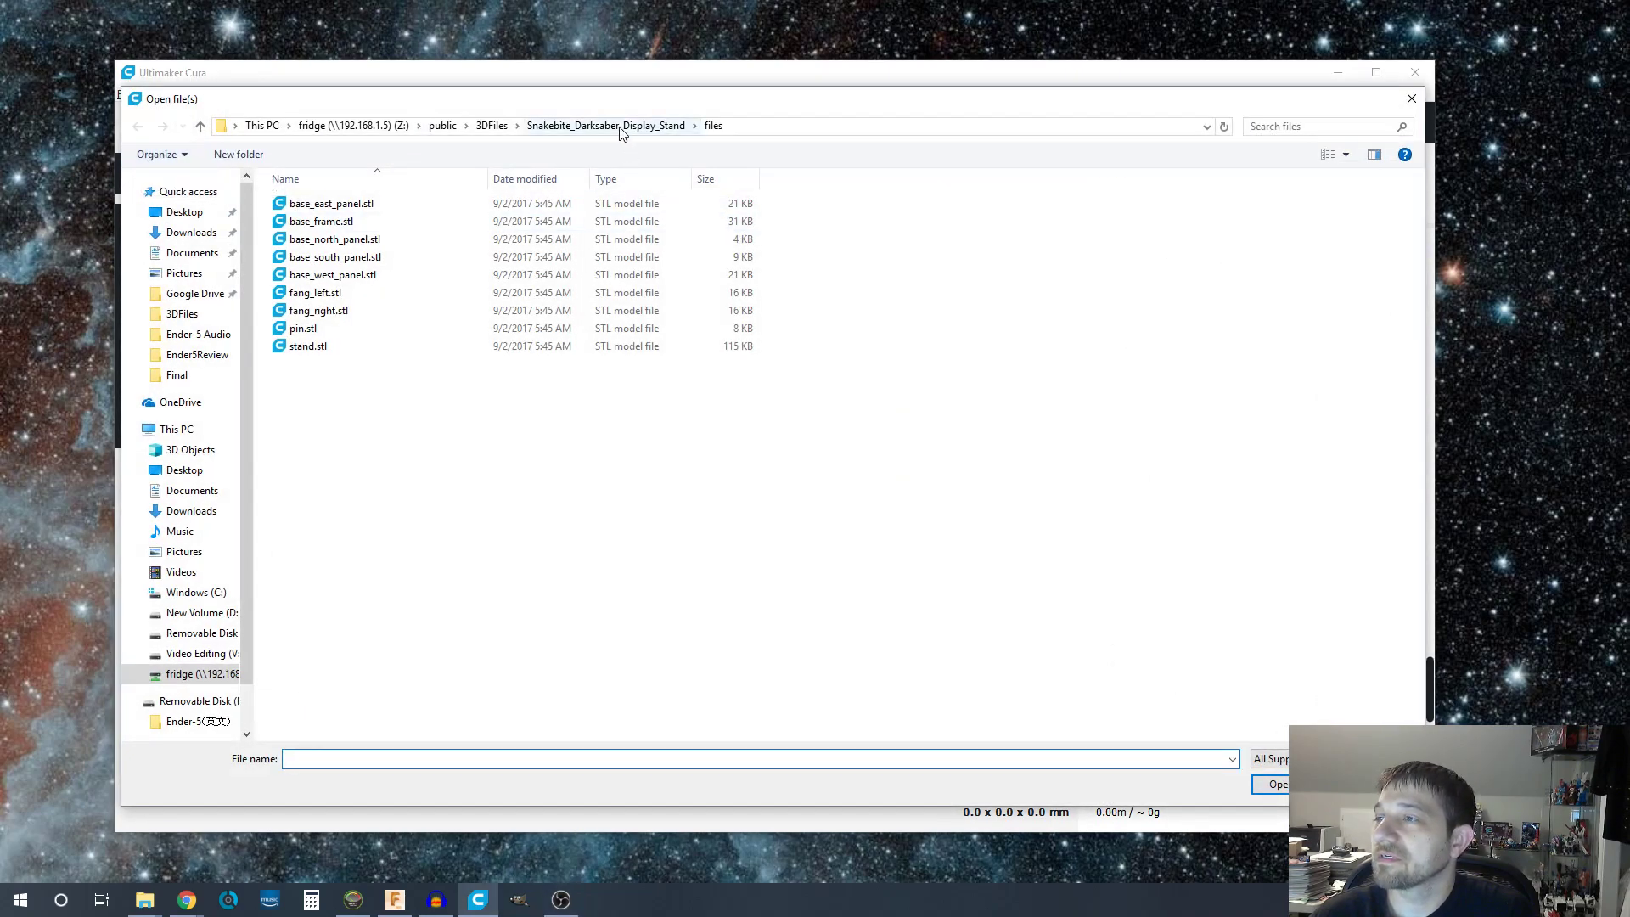
{"action": "left_click", "coordinate": [492, 125]}
{"action": "left_click", "coordinate": [615, 450]}
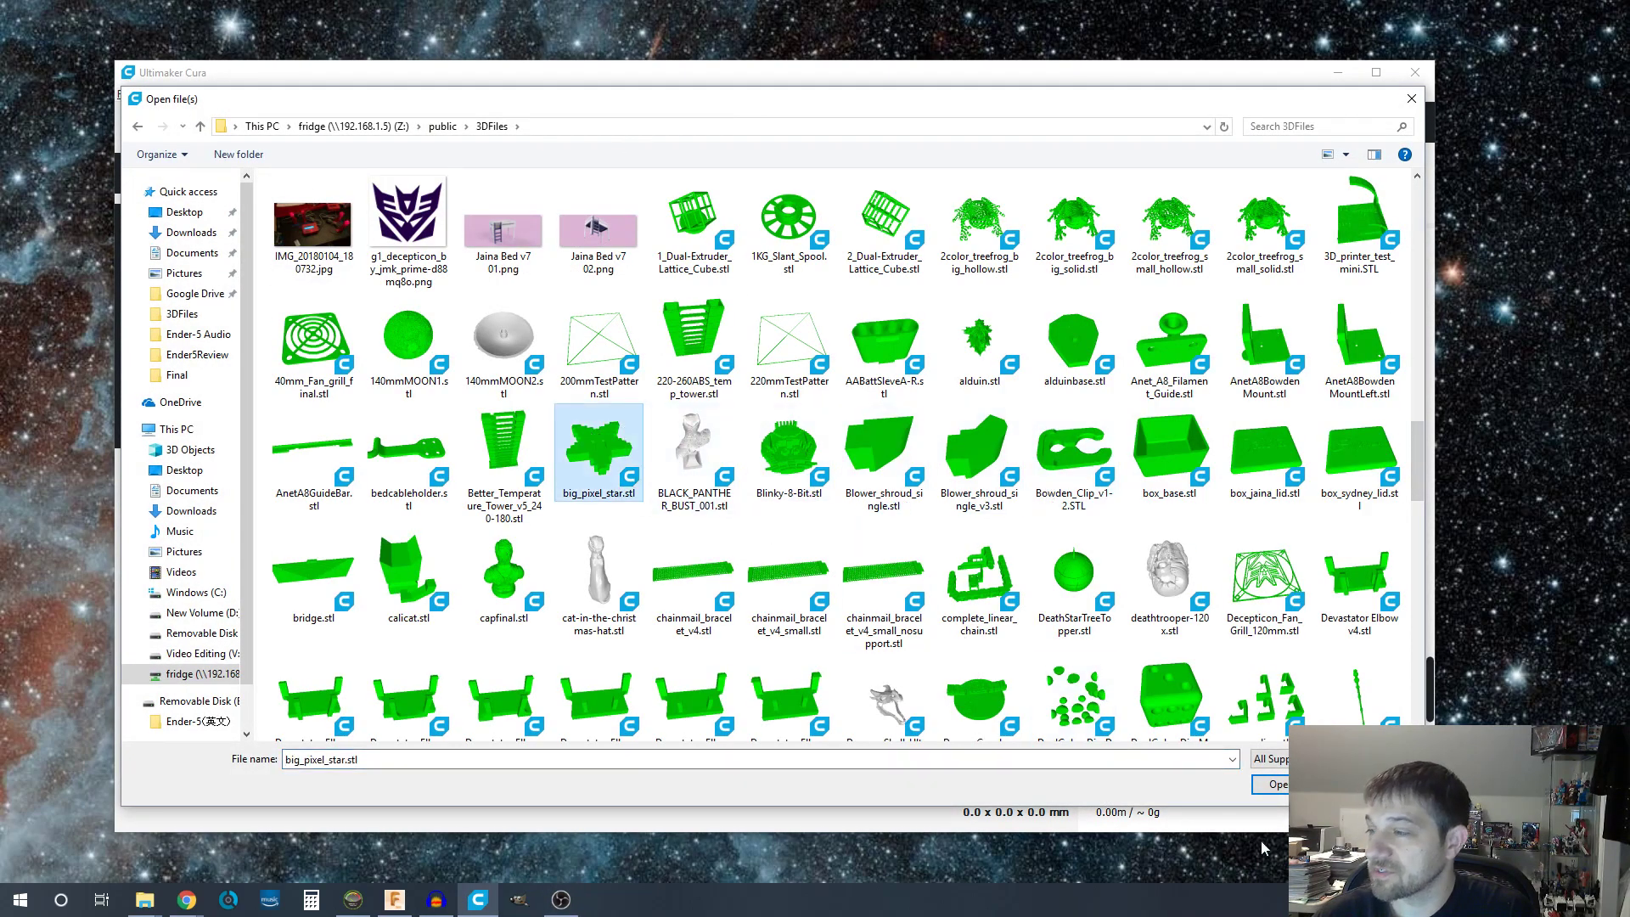
{"action": "left_click", "coordinate": [1278, 785]}
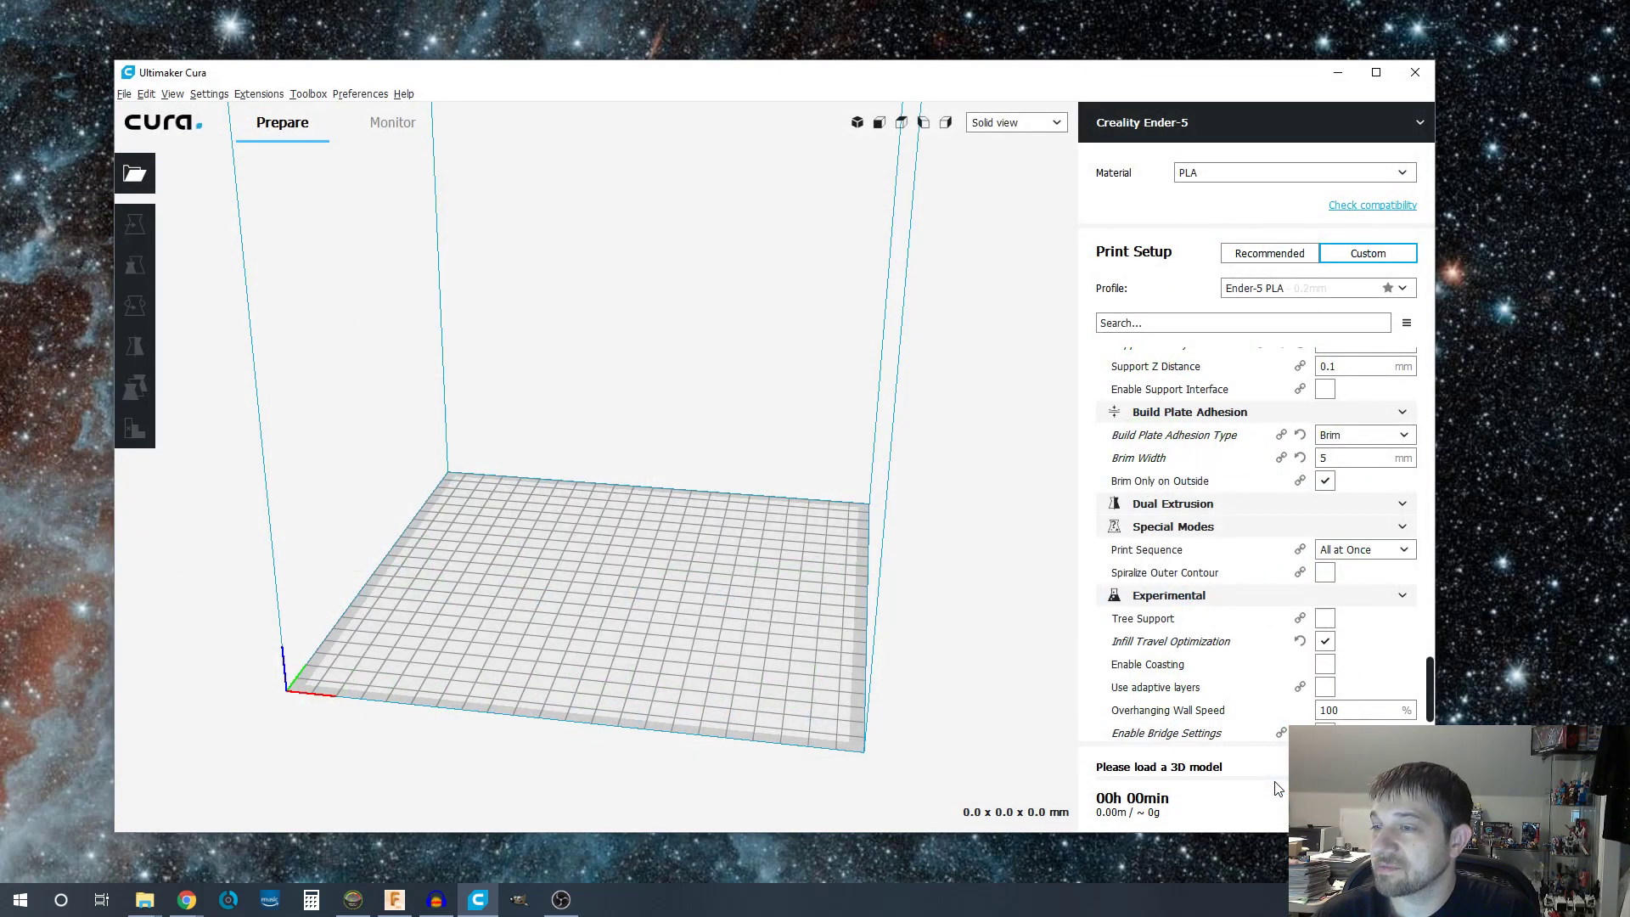
{"action": "right_click_drag", "start_coordinate": [386, 521], "coordinate": [751, 328]}
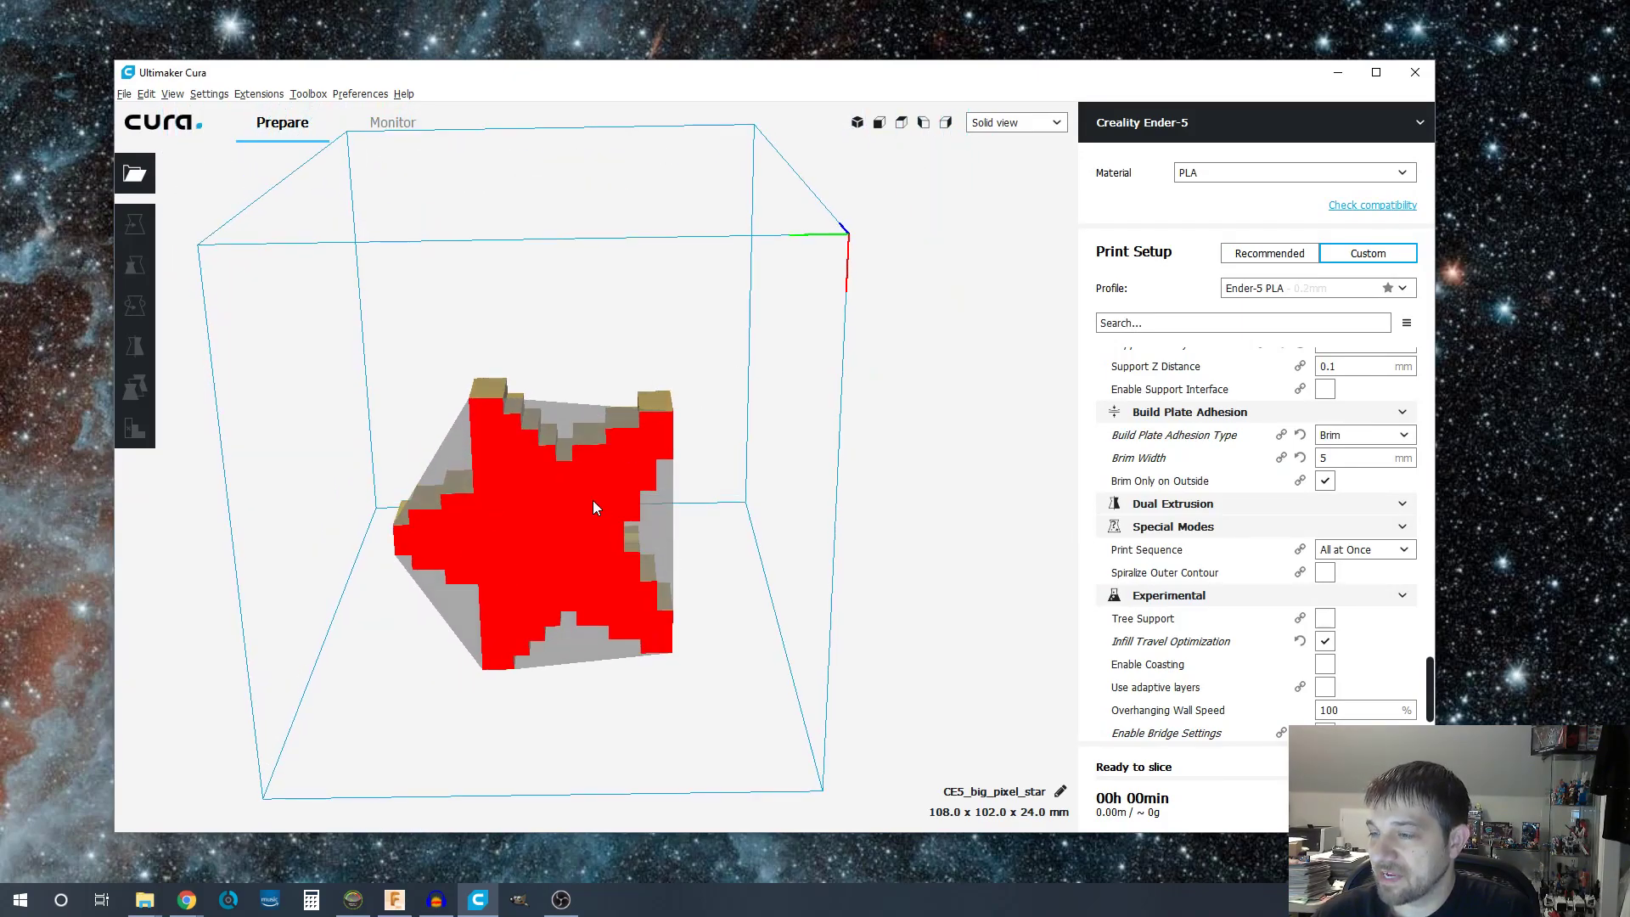
{"action": "right_click_drag", "start_coordinate": [838, 567], "coordinate": [781, 530]}
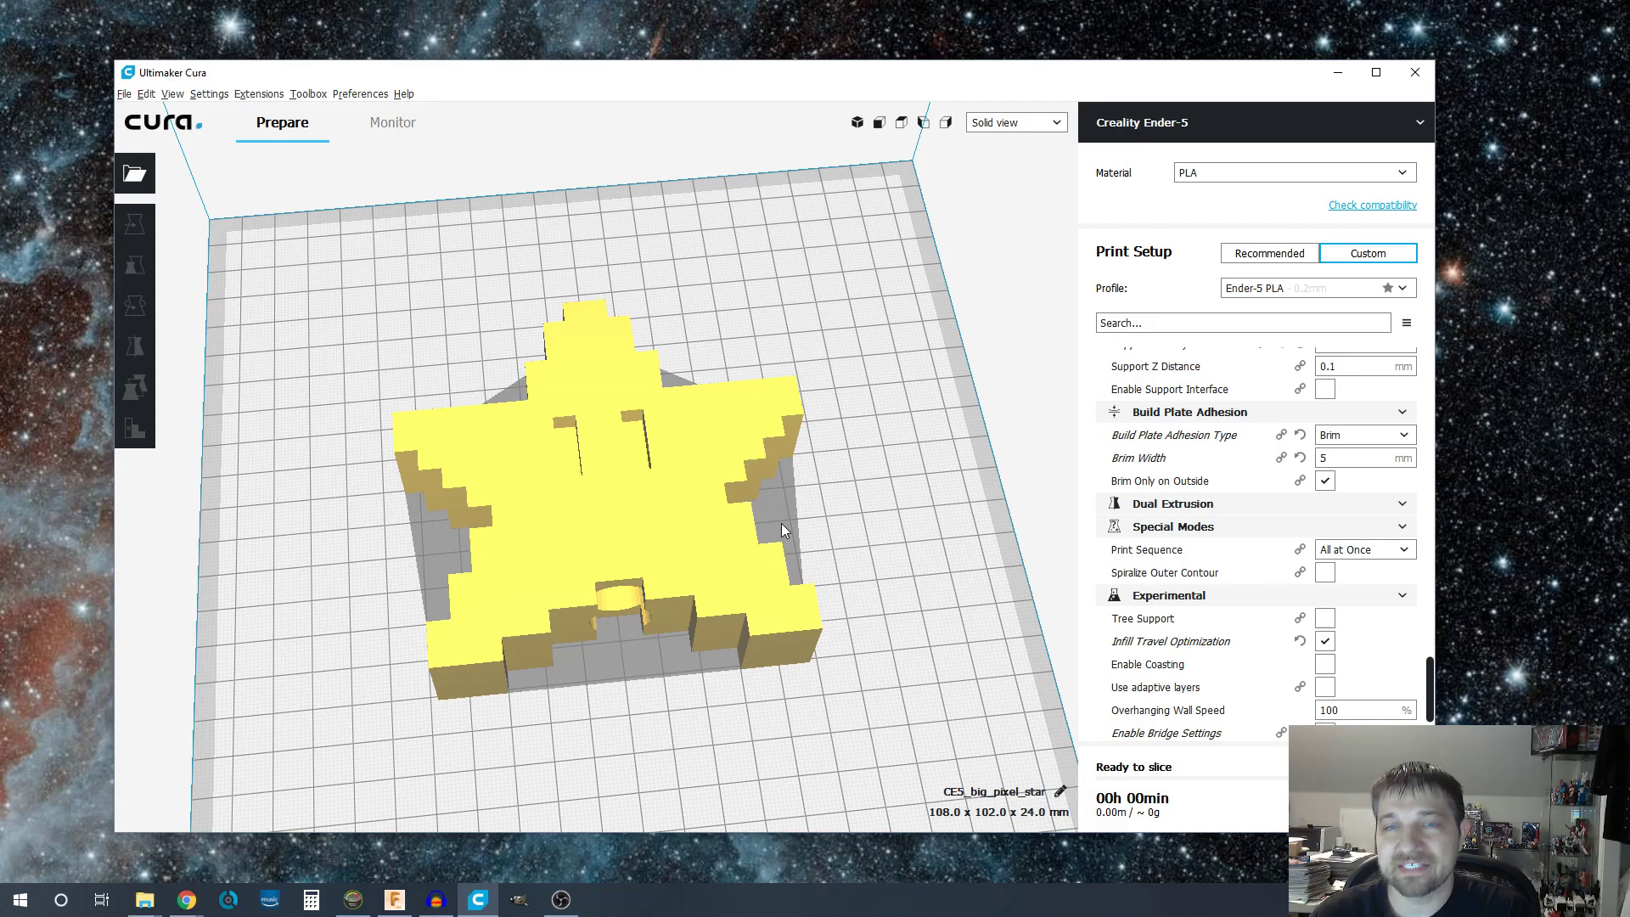
Scale the star uniformly to 170% X, giving 183.6 x 173.4 x 40.8 mm
{"action": "left_click", "coordinate": [706, 527]}
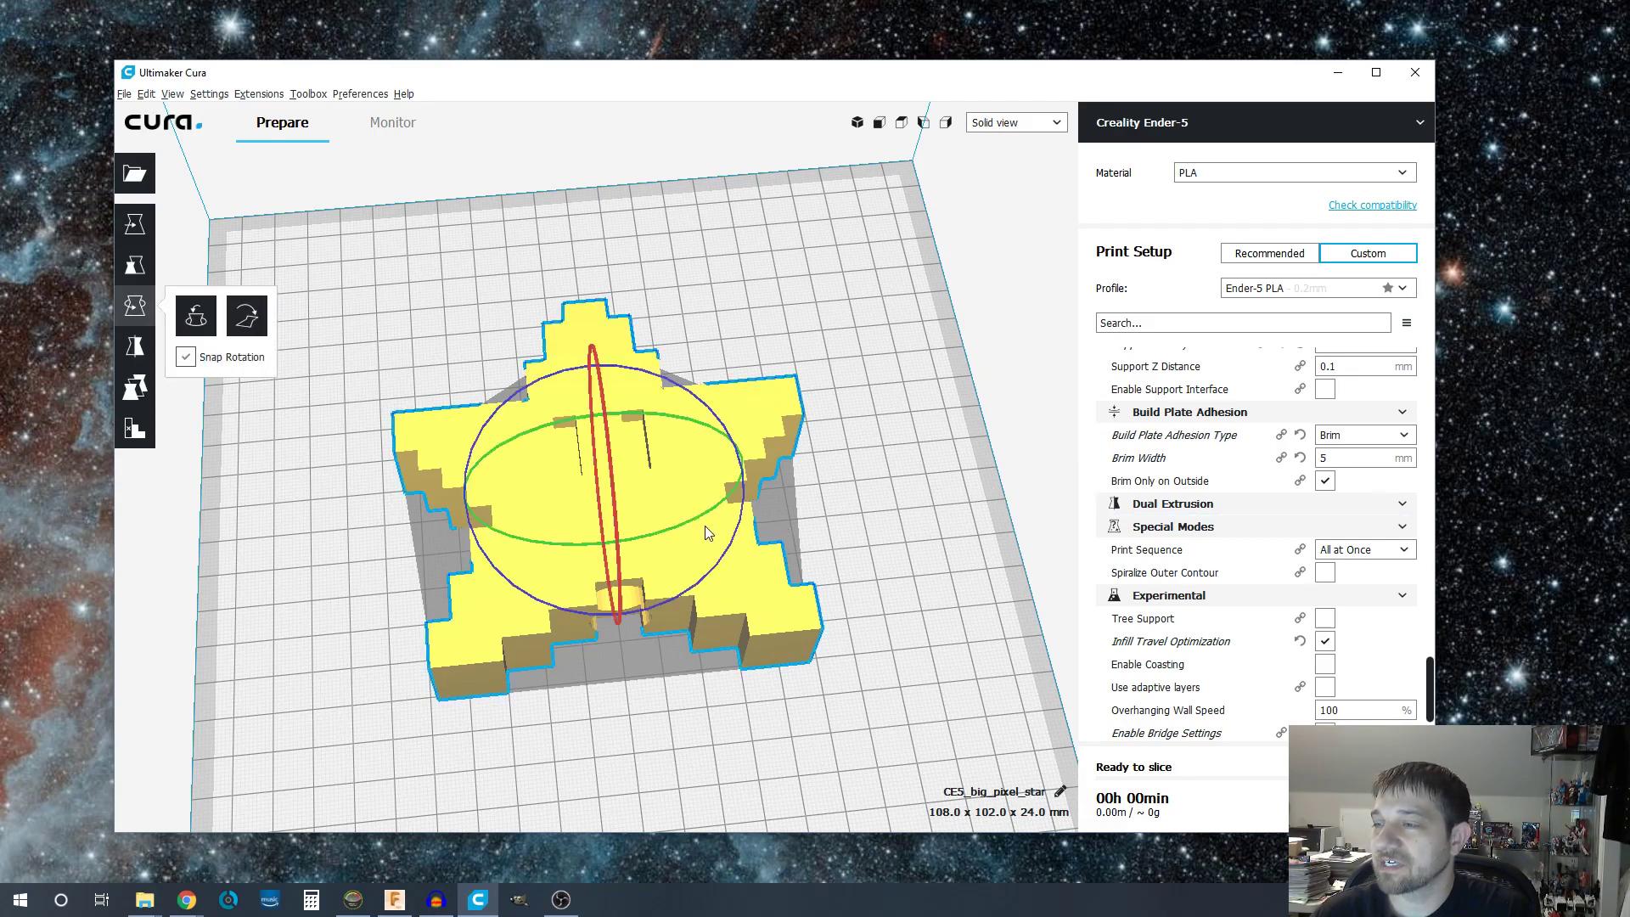
{"action": "left_click", "coordinate": [135, 264]}
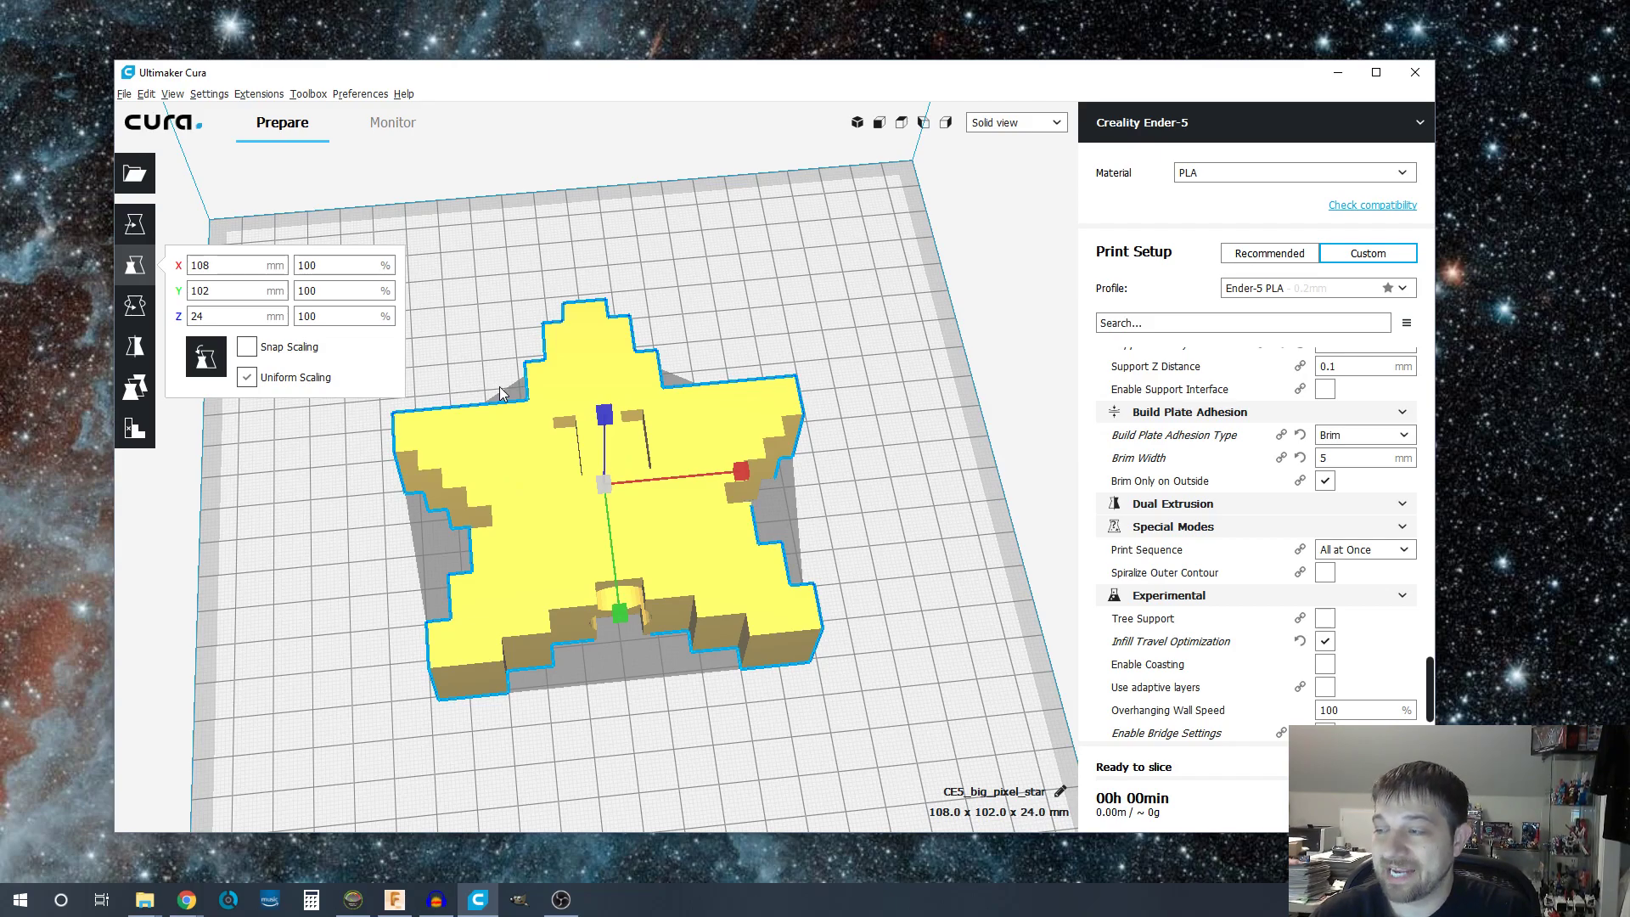
{"action": "scroll", "coordinate": [563, 501], "scroll_direction": "down", "scroll_amount": 2}
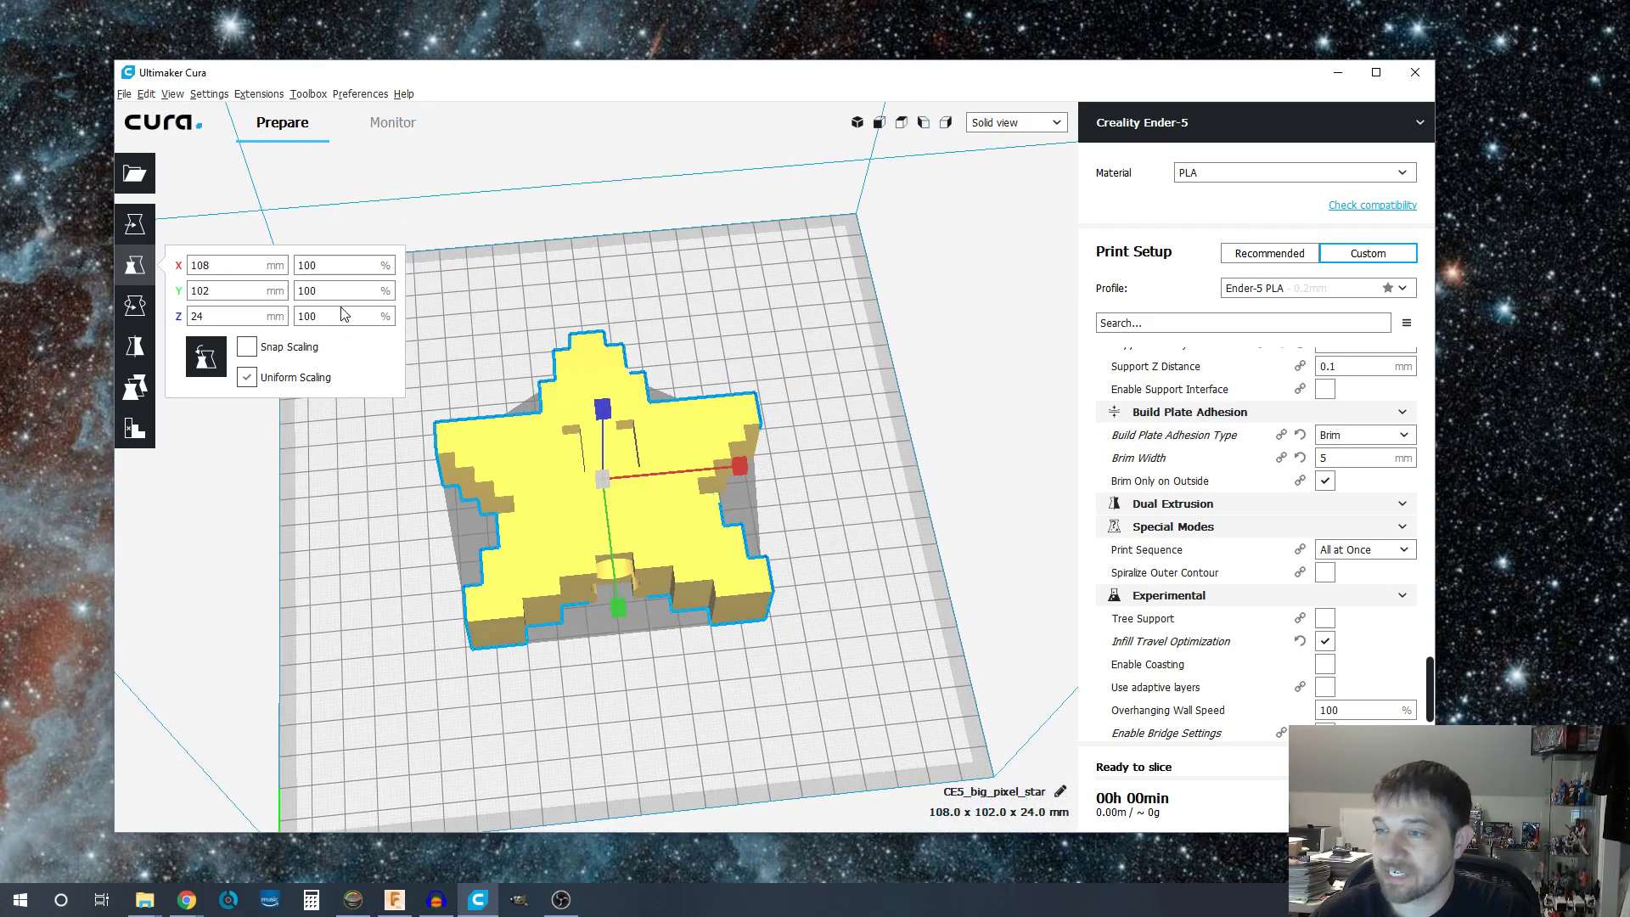
{"action": "double_click", "coordinate": [336, 263]}
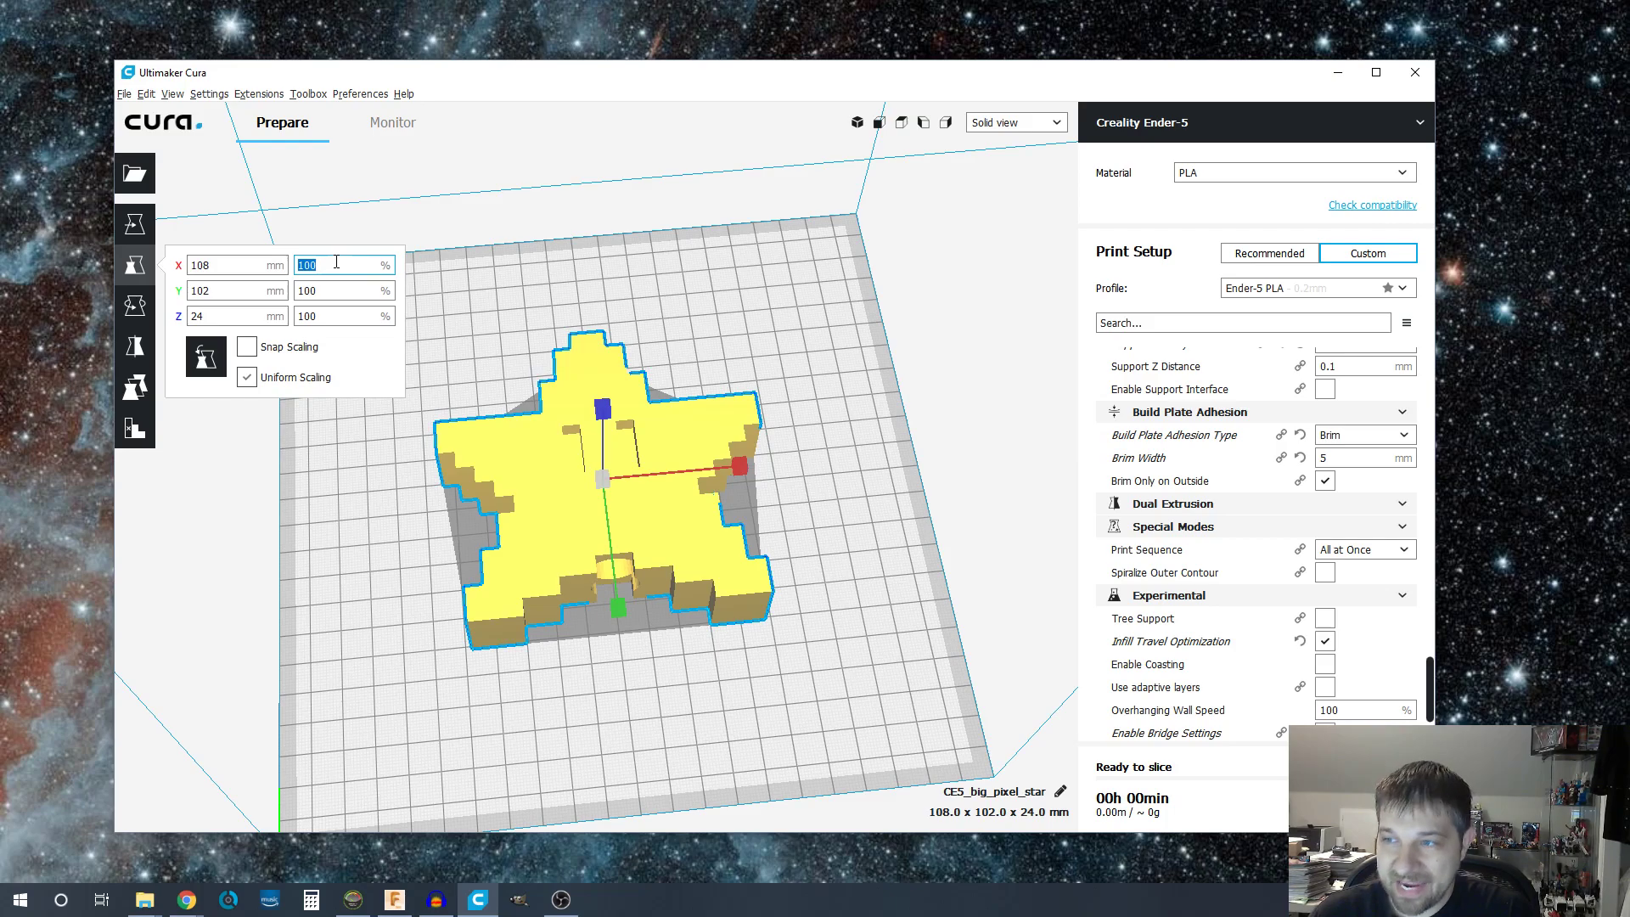
{"action": "type", "text": "175"}
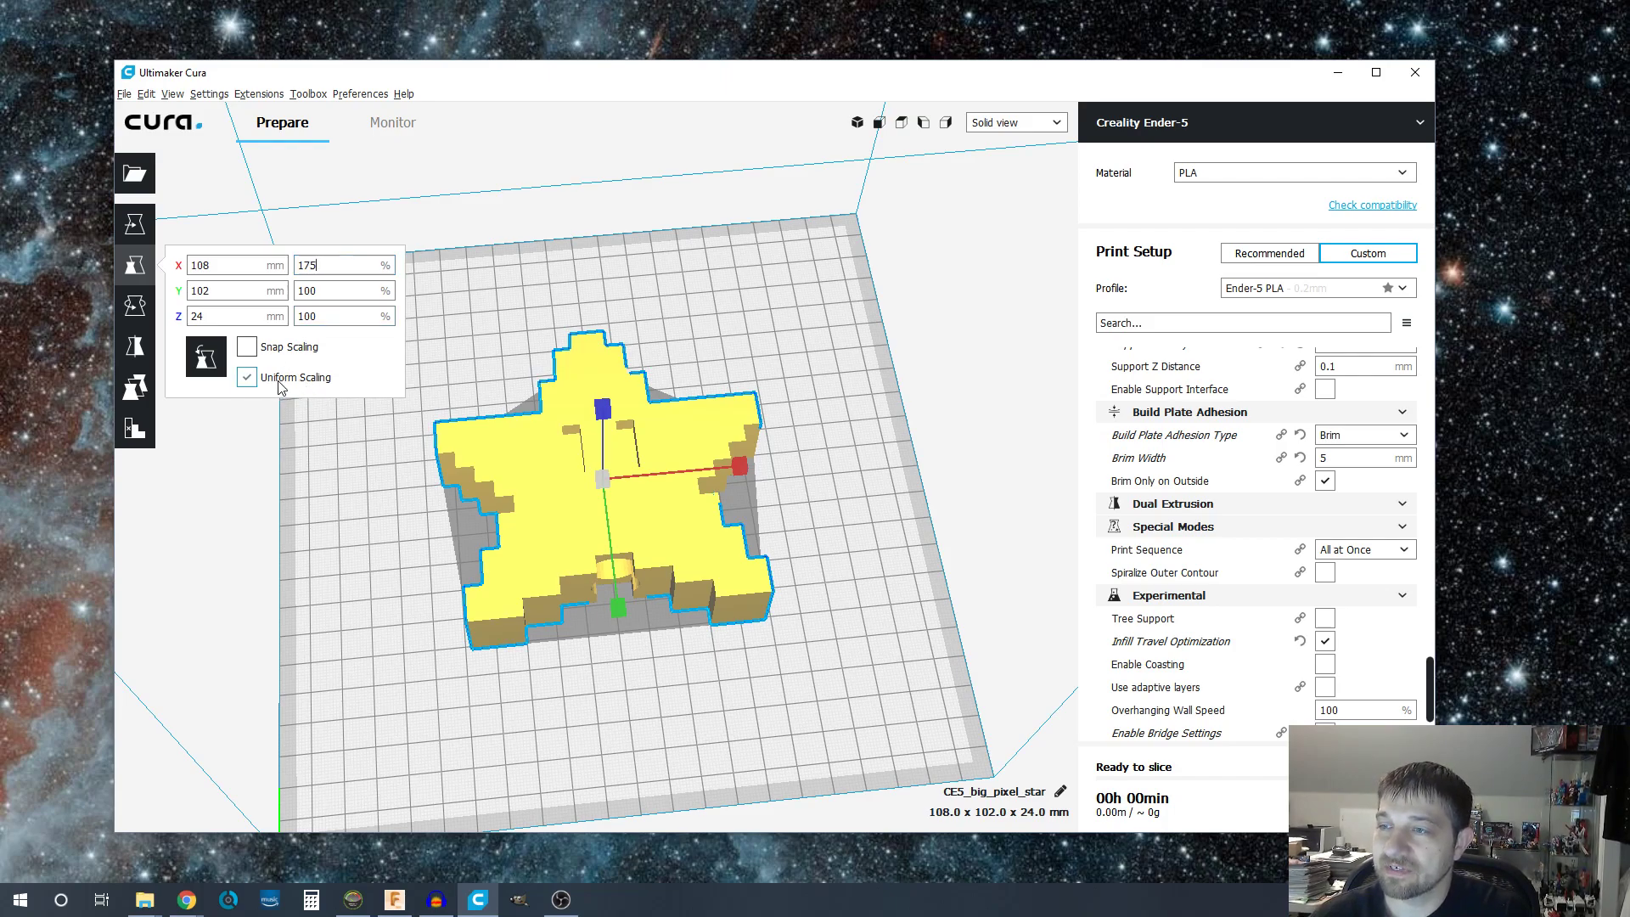
{"action": "key", "text": "Return"}
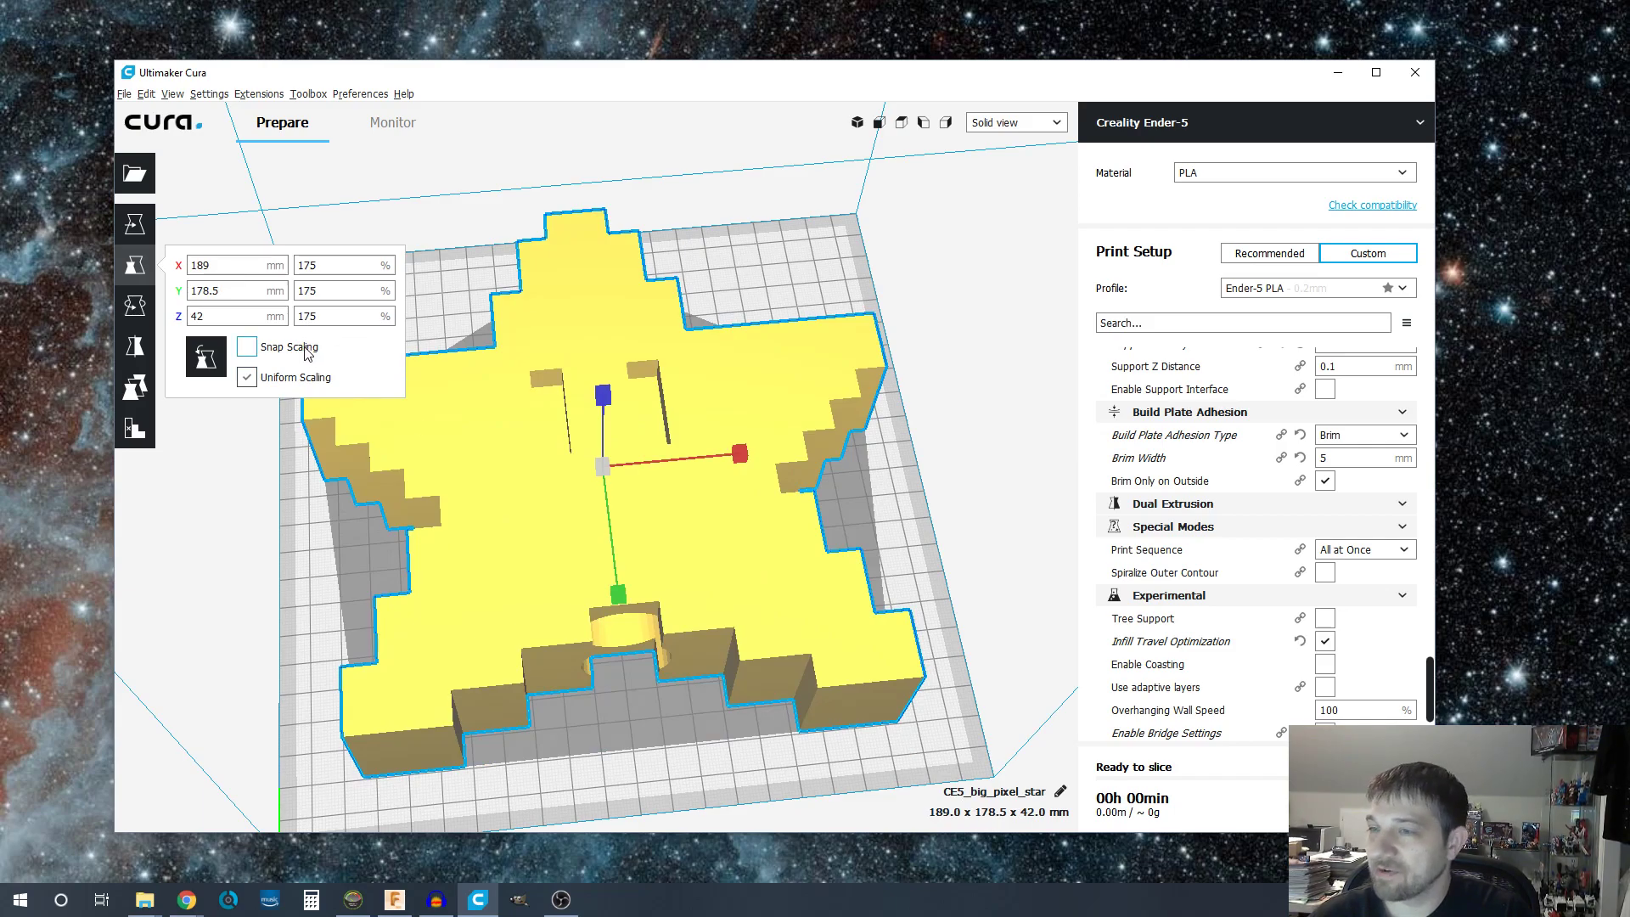
{"action": "double_click", "coordinate": [342, 265]}
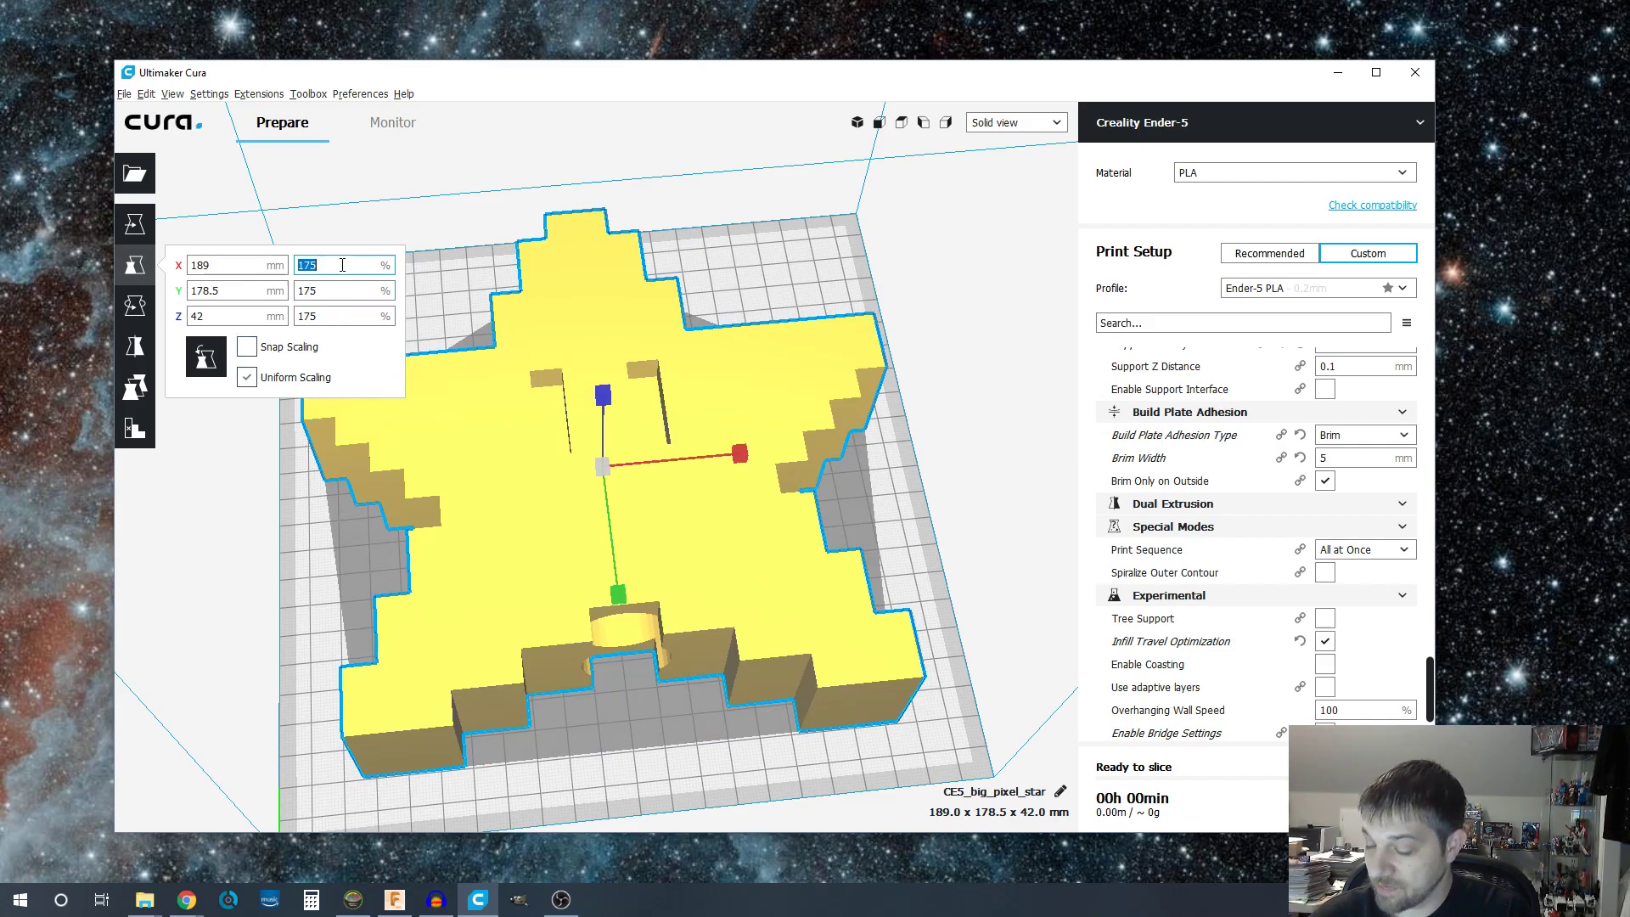
{"action": "type", "text": "17"}
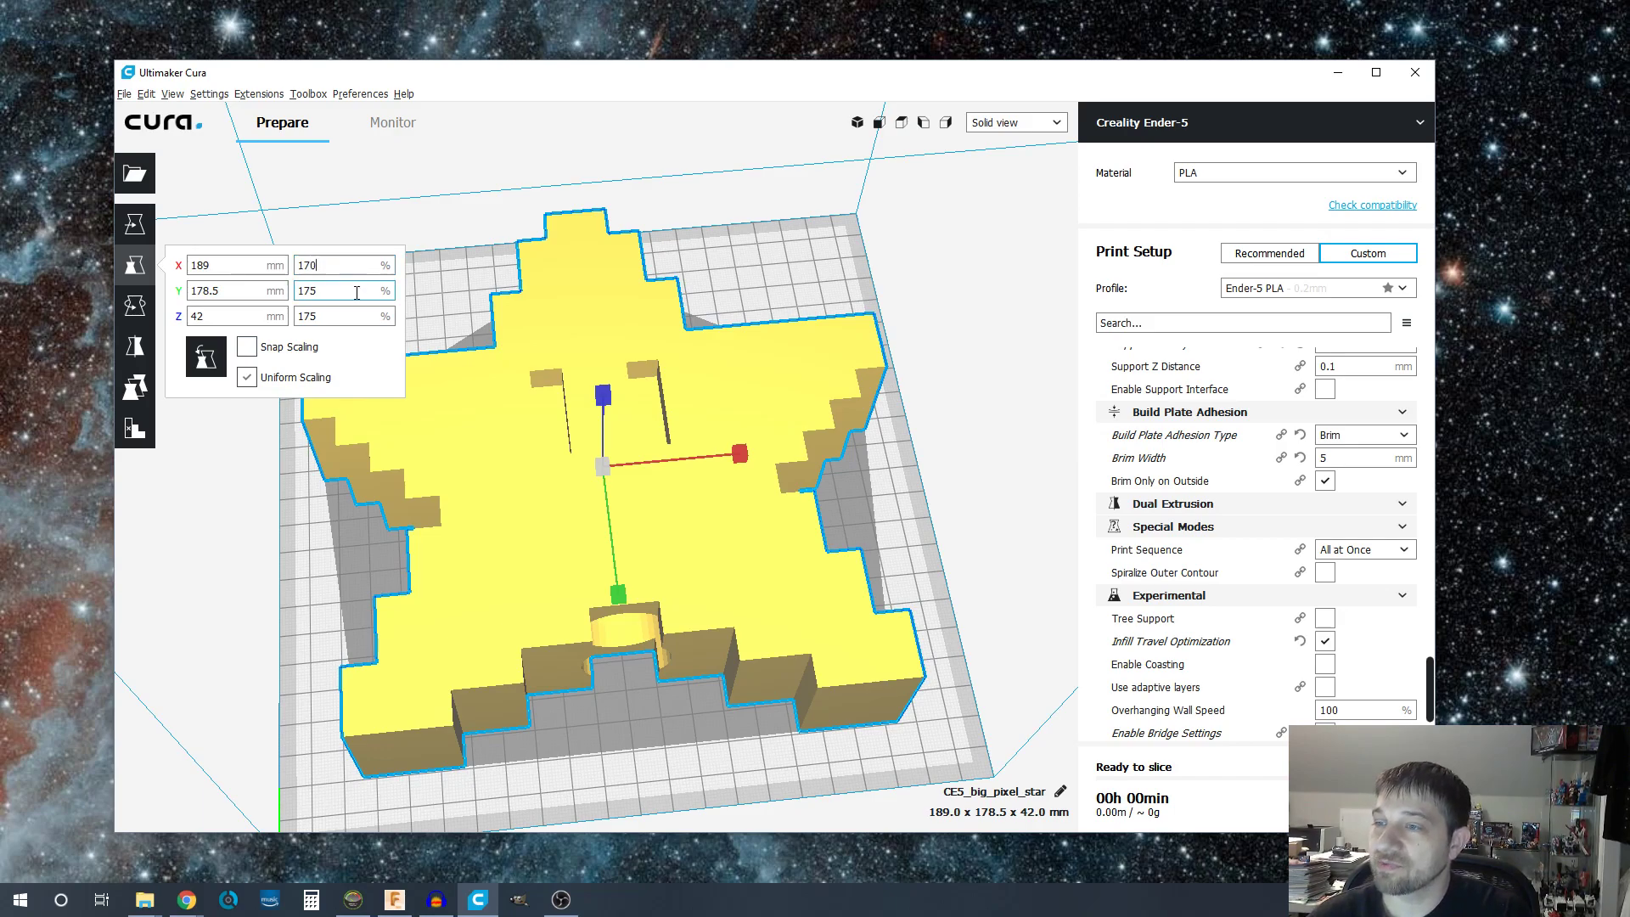
{"action": "left_click", "coordinate": [356, 292]}
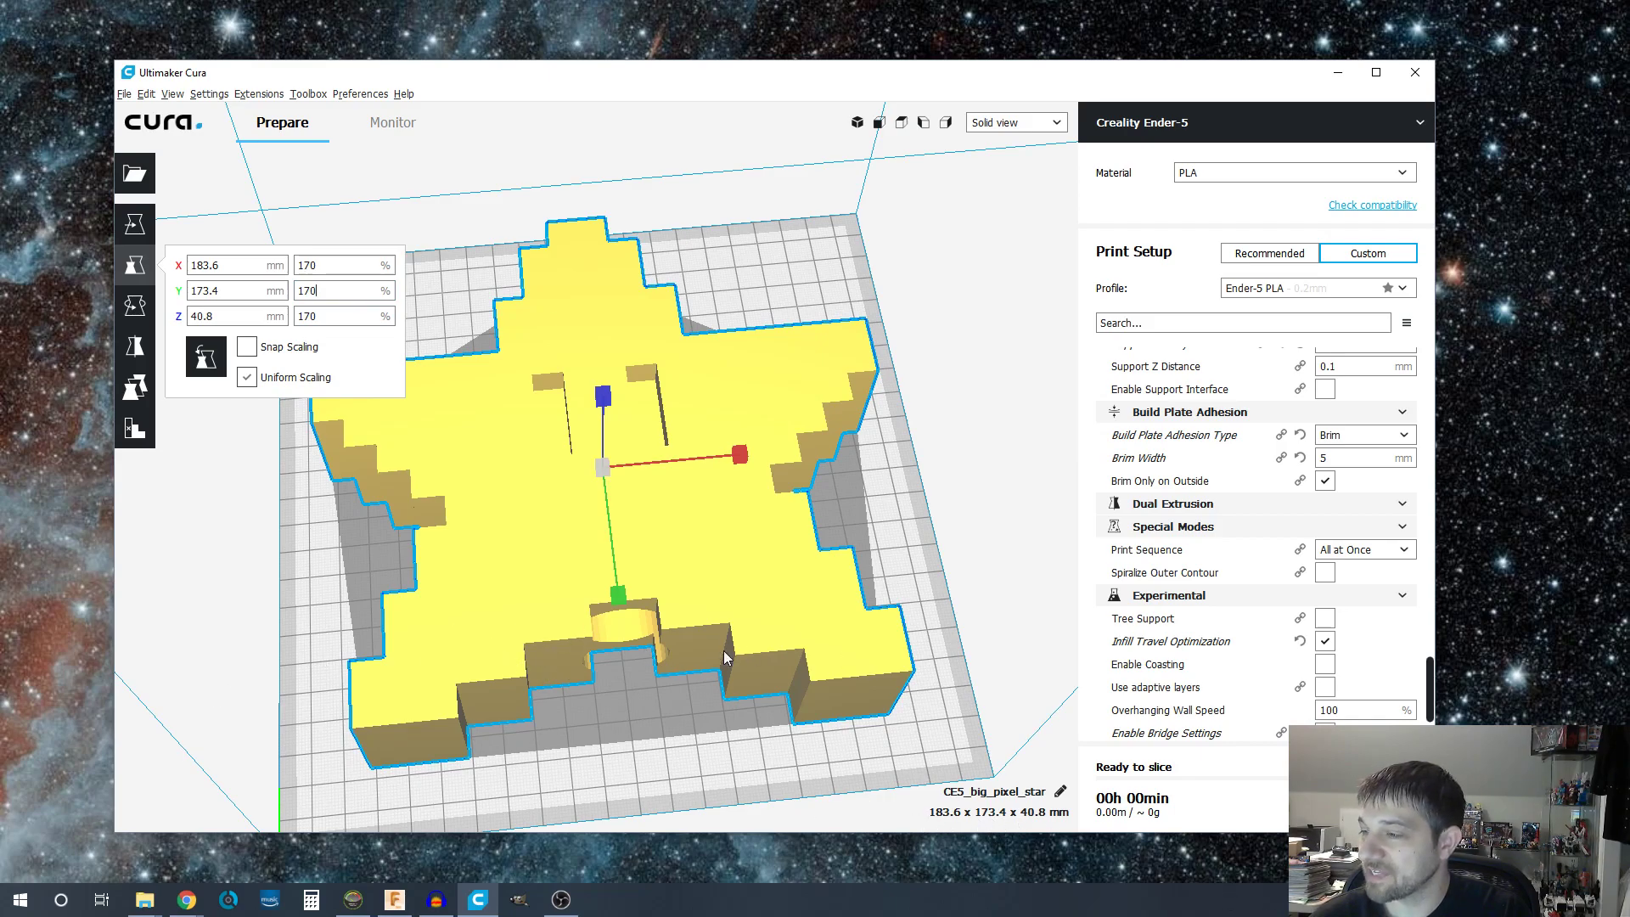
{"action": "right_click_drag", "start_coordinate": [716, 718], "coordinate": [788, 687]}
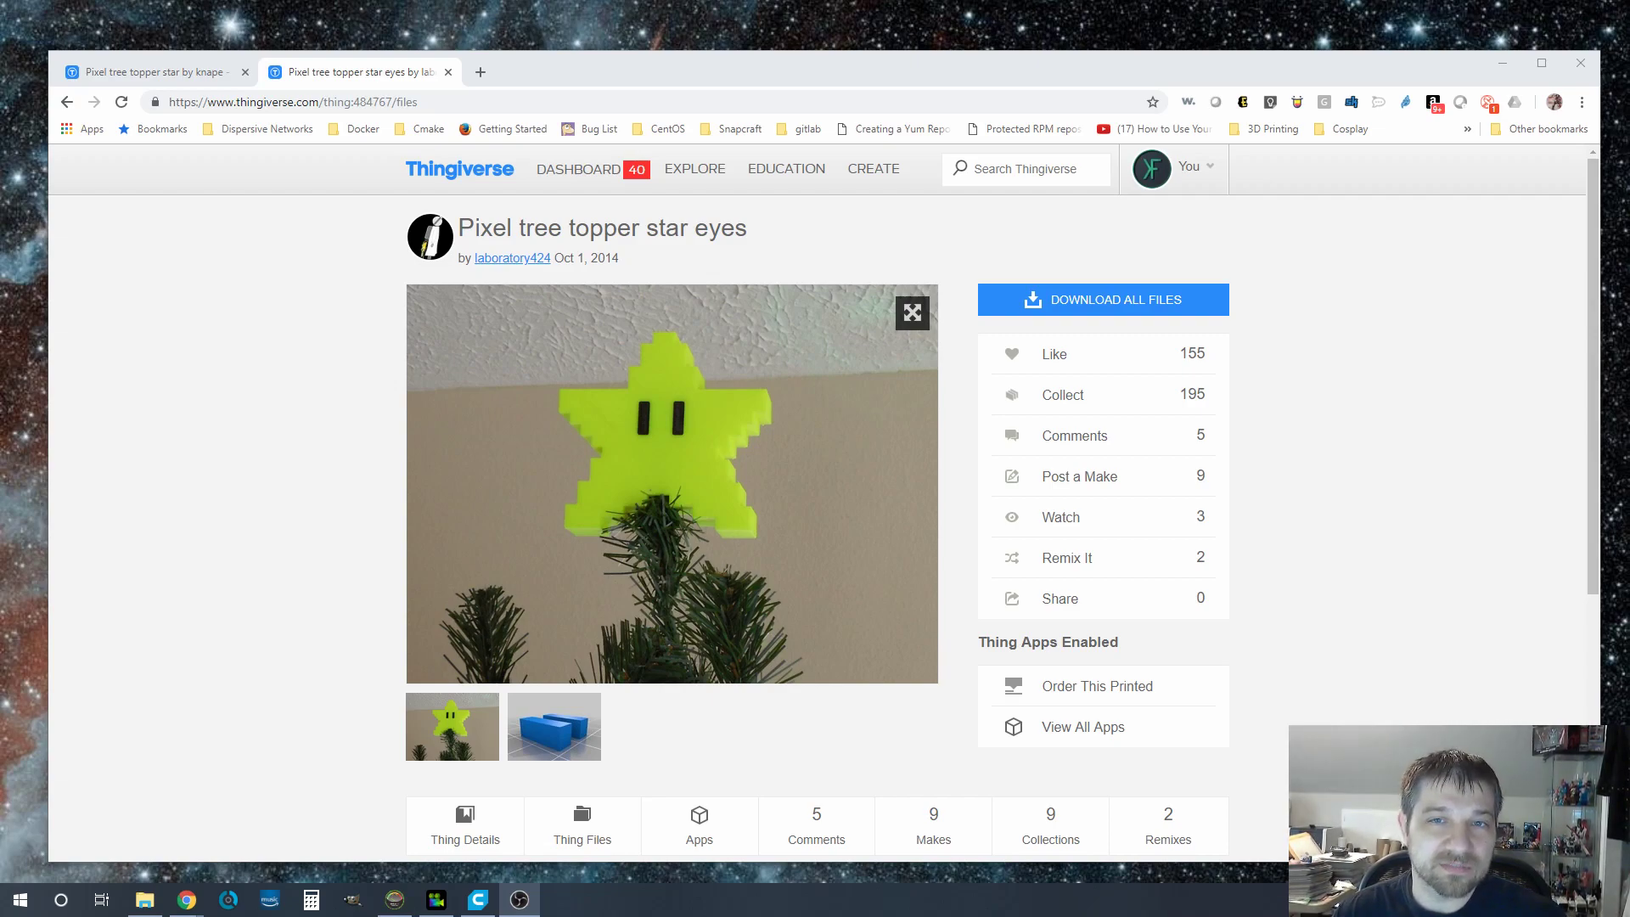
Check the star eyes page's Thing Files for starEyes.stl, then minimize Chrome
{"action": "mouse_move", "coordinate": [618, 485]}
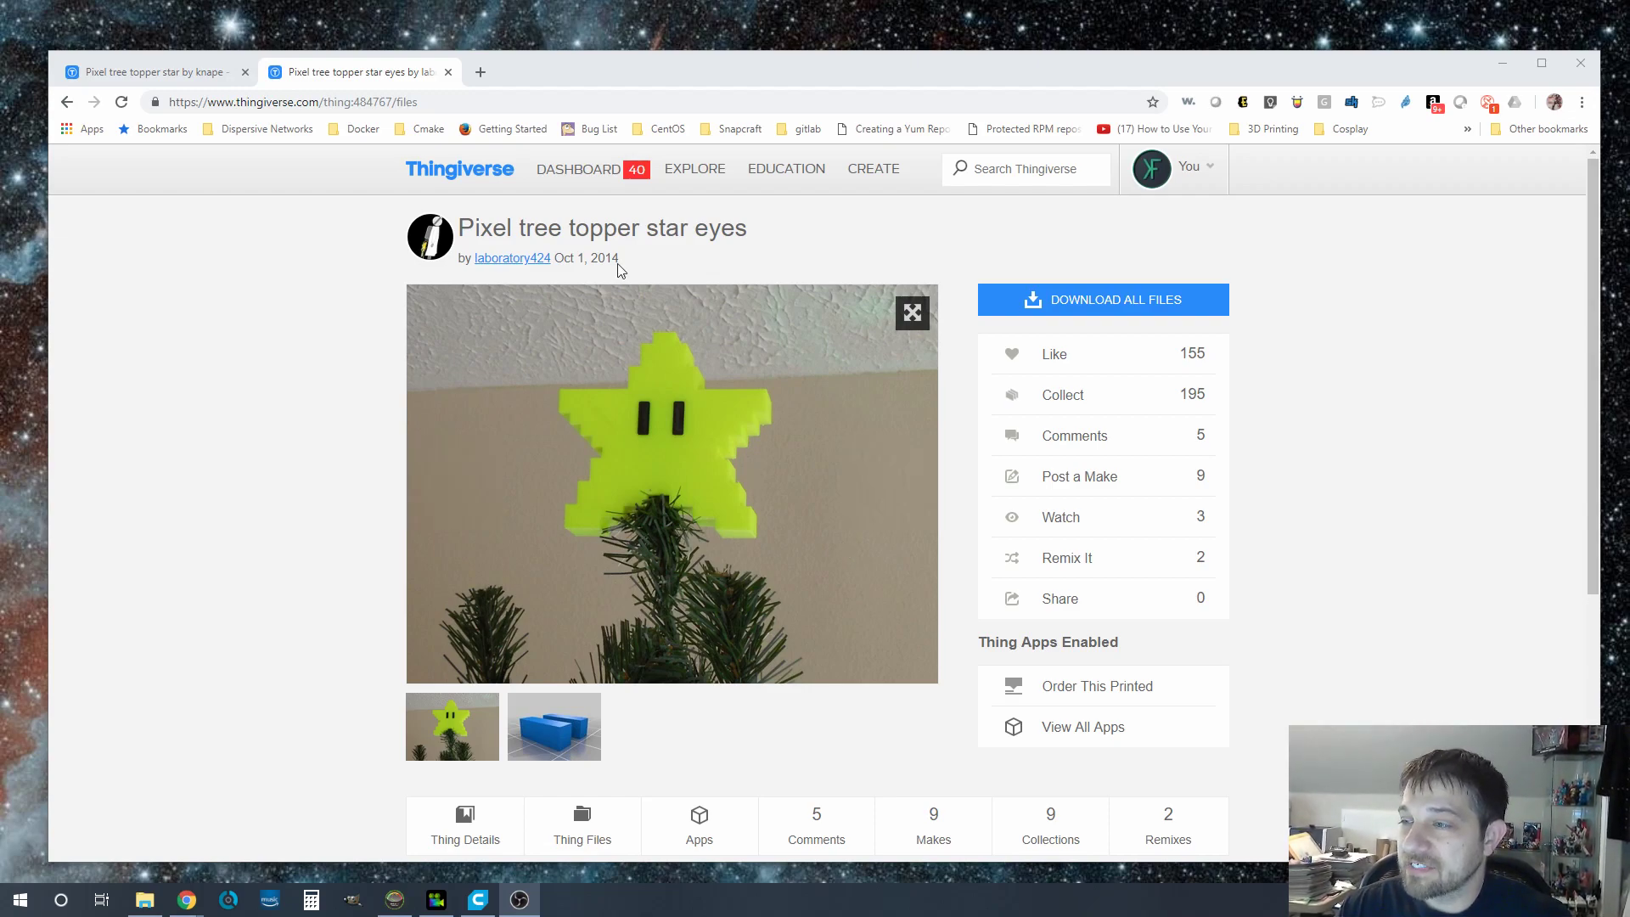
{"action": "scroll", "coordinate": [1032, 510], "scroll_direction": "down", "scroll_amount": 3}
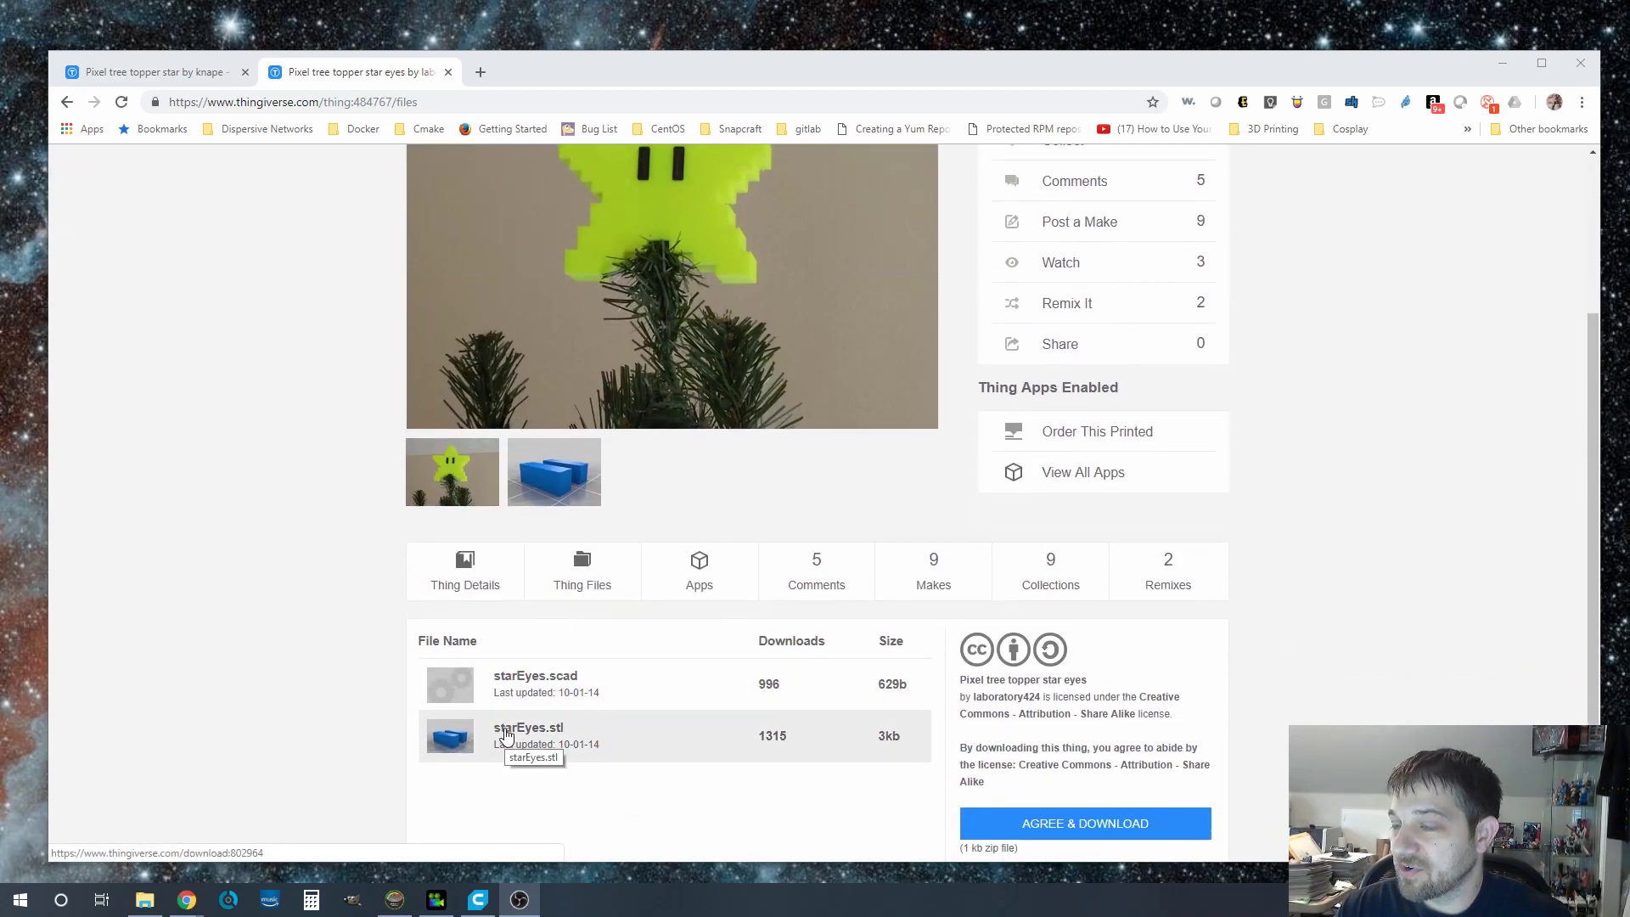
{"action": "scroll", "coordinate": [288, 465], "scroll_direction": "up", "scroll_amount": 3}
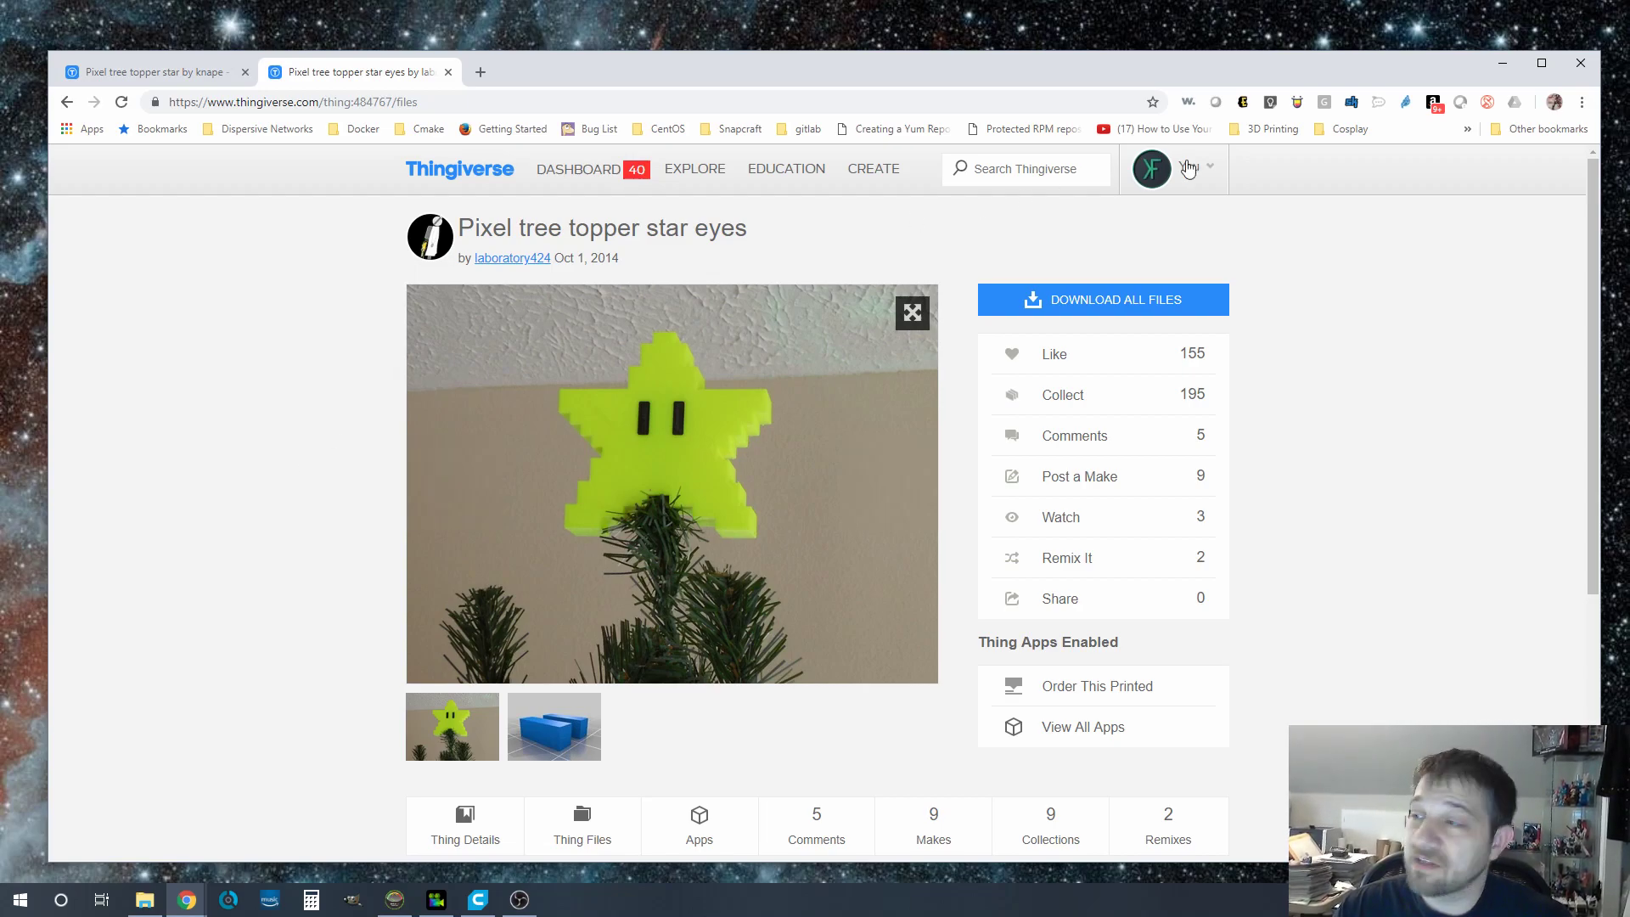
{"action": "left_click", "coordinate": [1517, 65]}
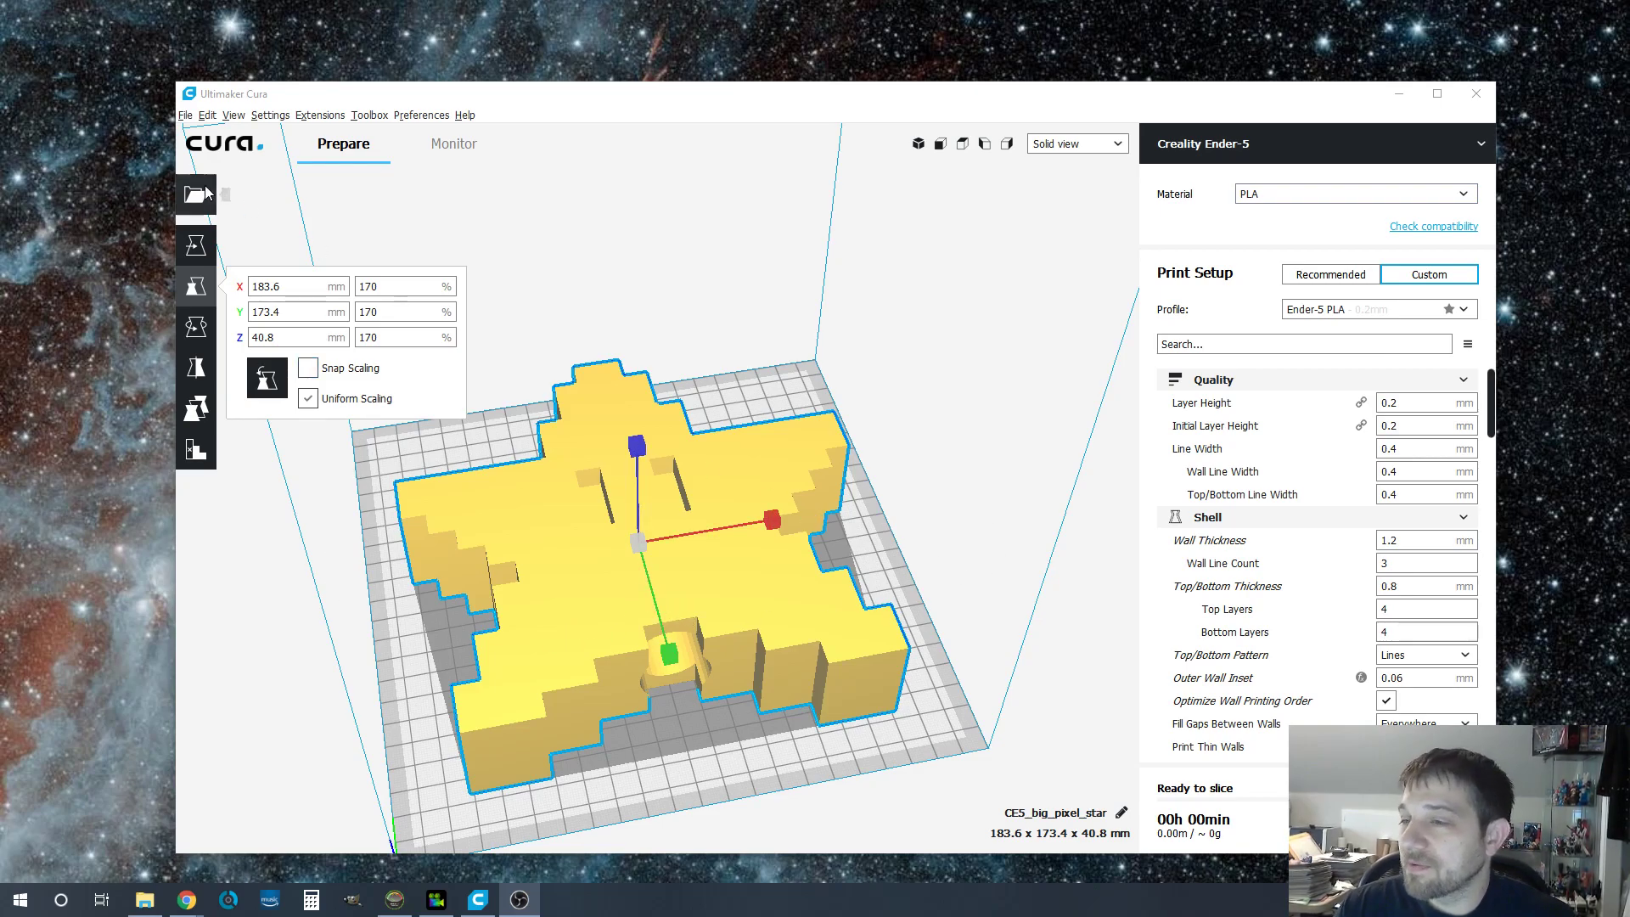
Replace the star with starEyes.stl, scaled uniformly to 170% (27.5 x 29.4 x 10.7 mm)
{"action": "key", "text": "Delete"}
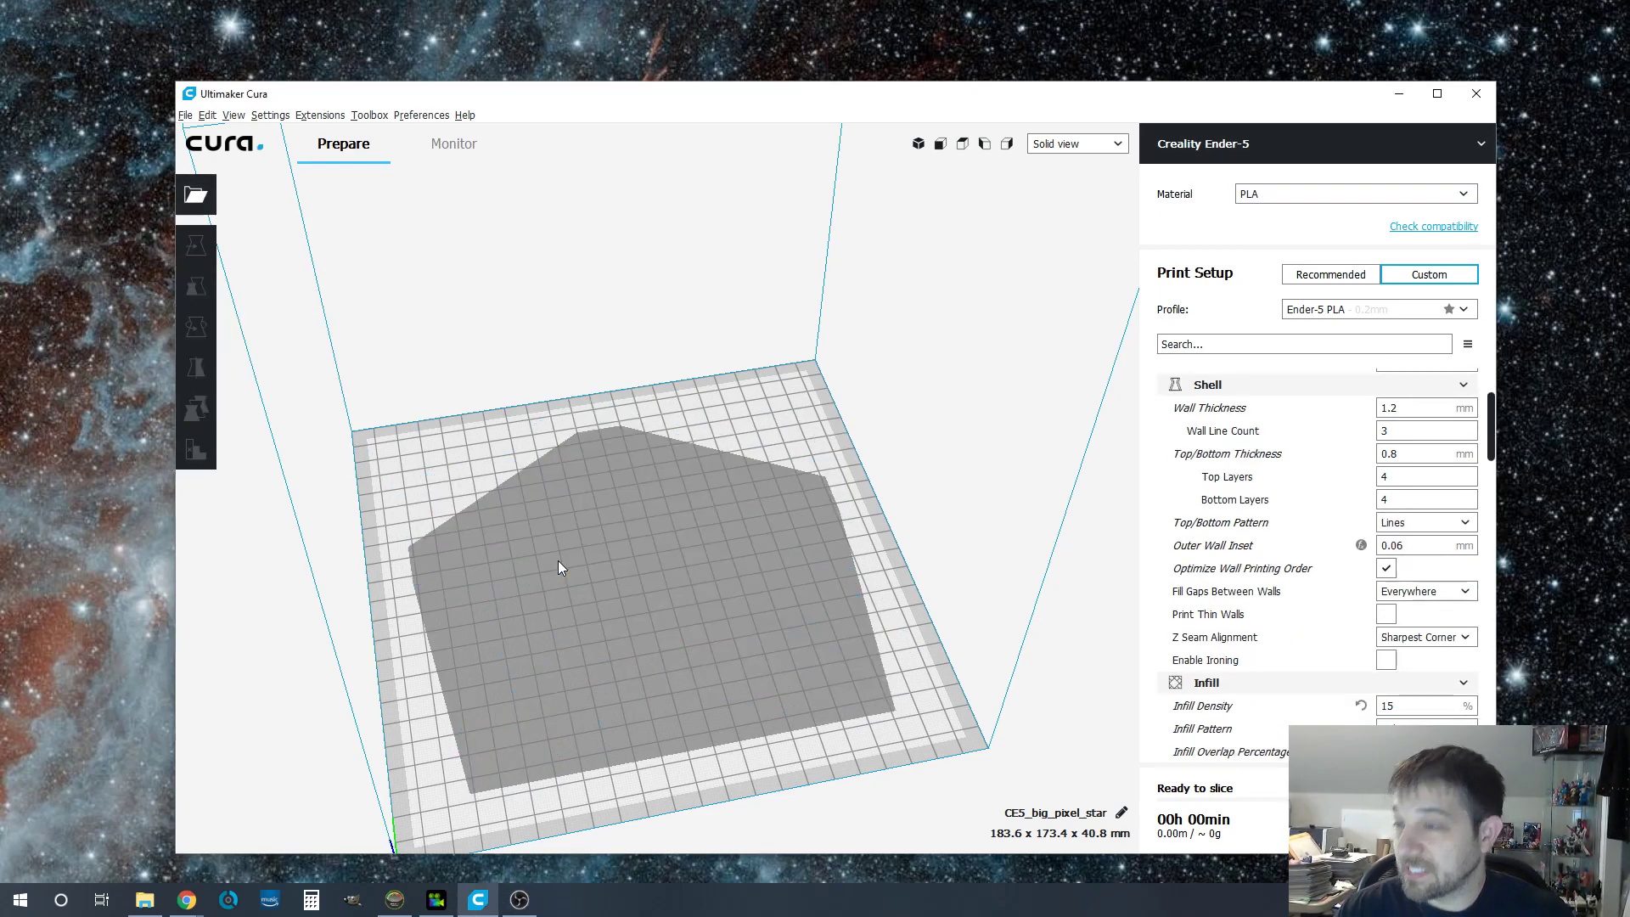
{"action": "left_click", "coordinate": [196, 201]}
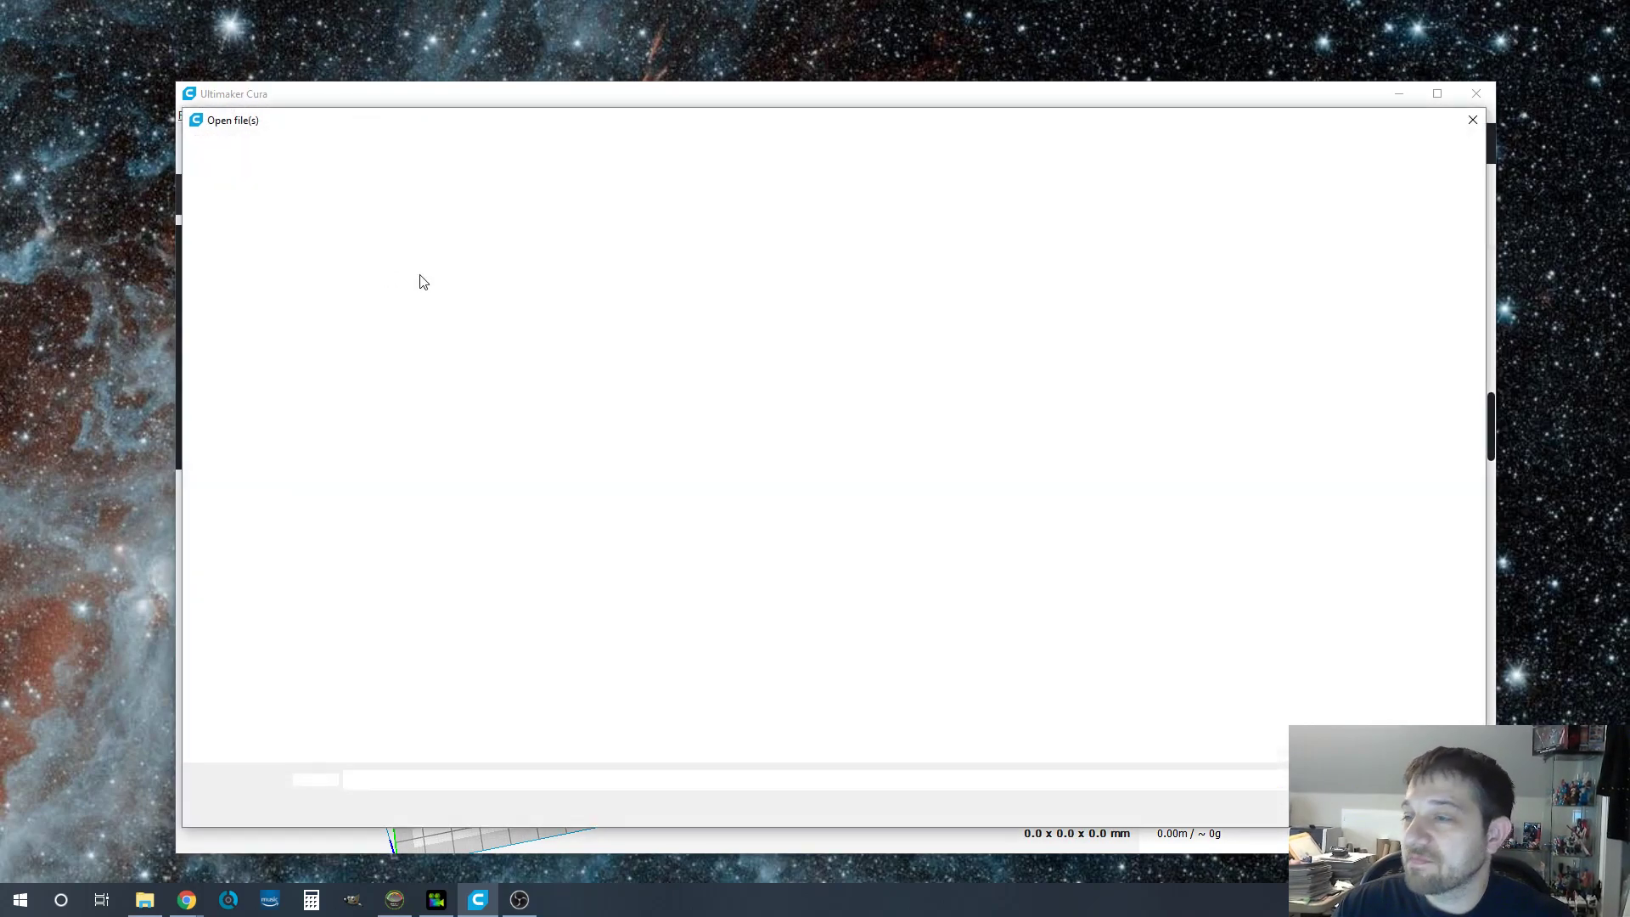
{"action": "scroll", "coordinate": [775, 473], "scroll_direction": "down", "scroll_amount": 10}
{"action": "scroll", "coordinate": [776, 473], "scroll_direction": "down", "scroll_amount": 15}
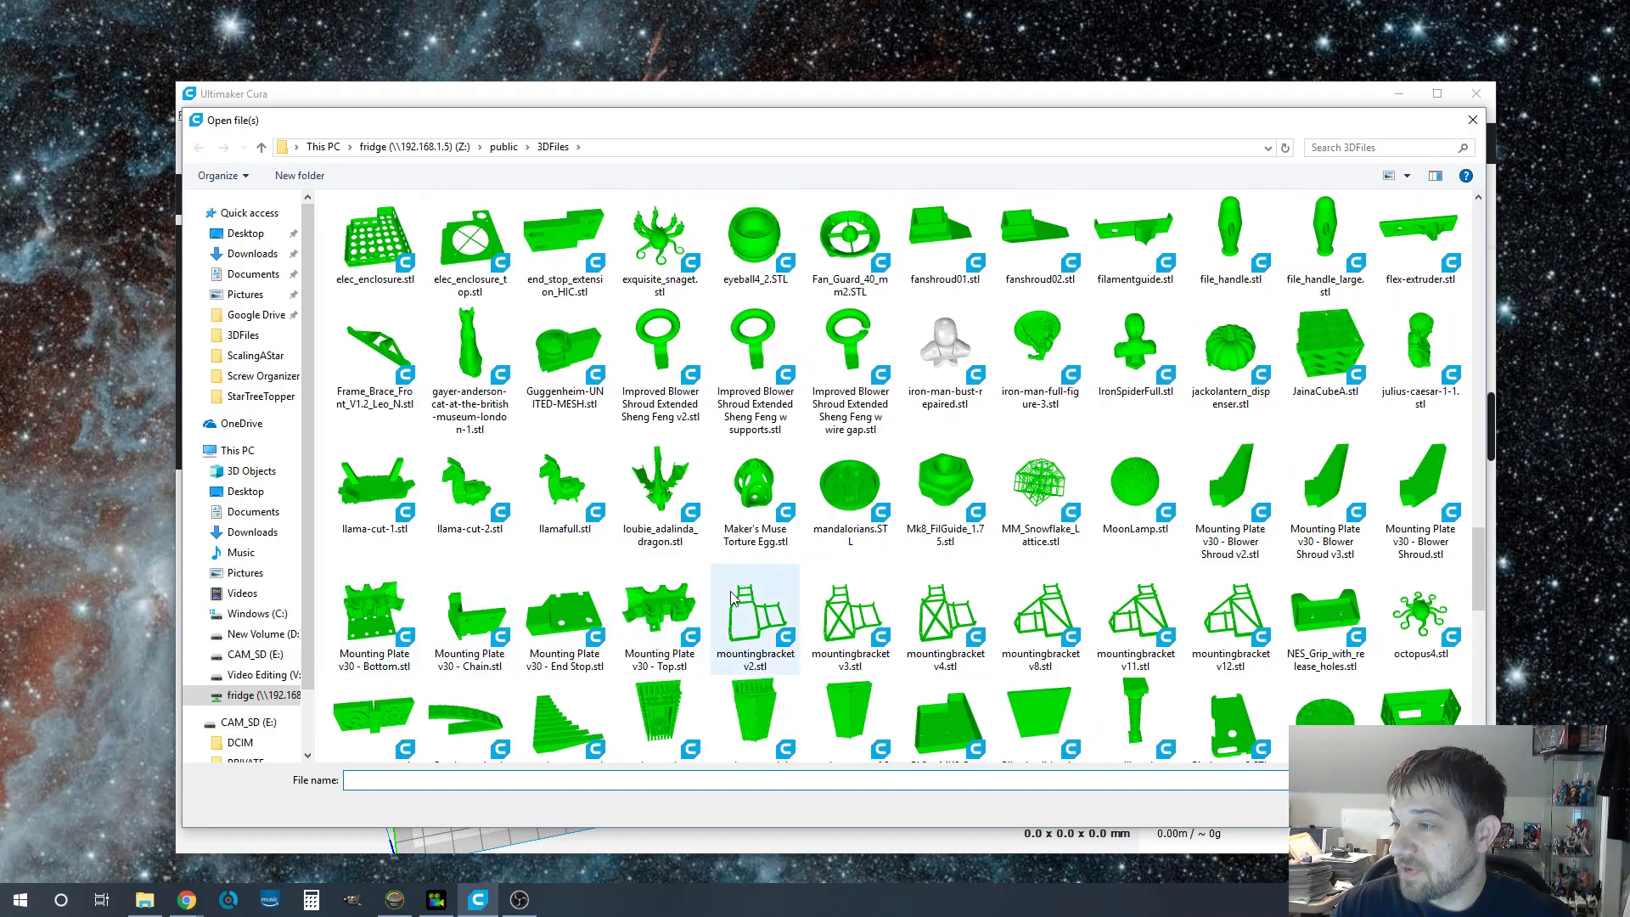
{"action": "scroll", "coordinate": [852, 650], "scroll_direction": "down", "scroll_amount": 3}
{"action": "double_click", "coordinate": [752, 692]}
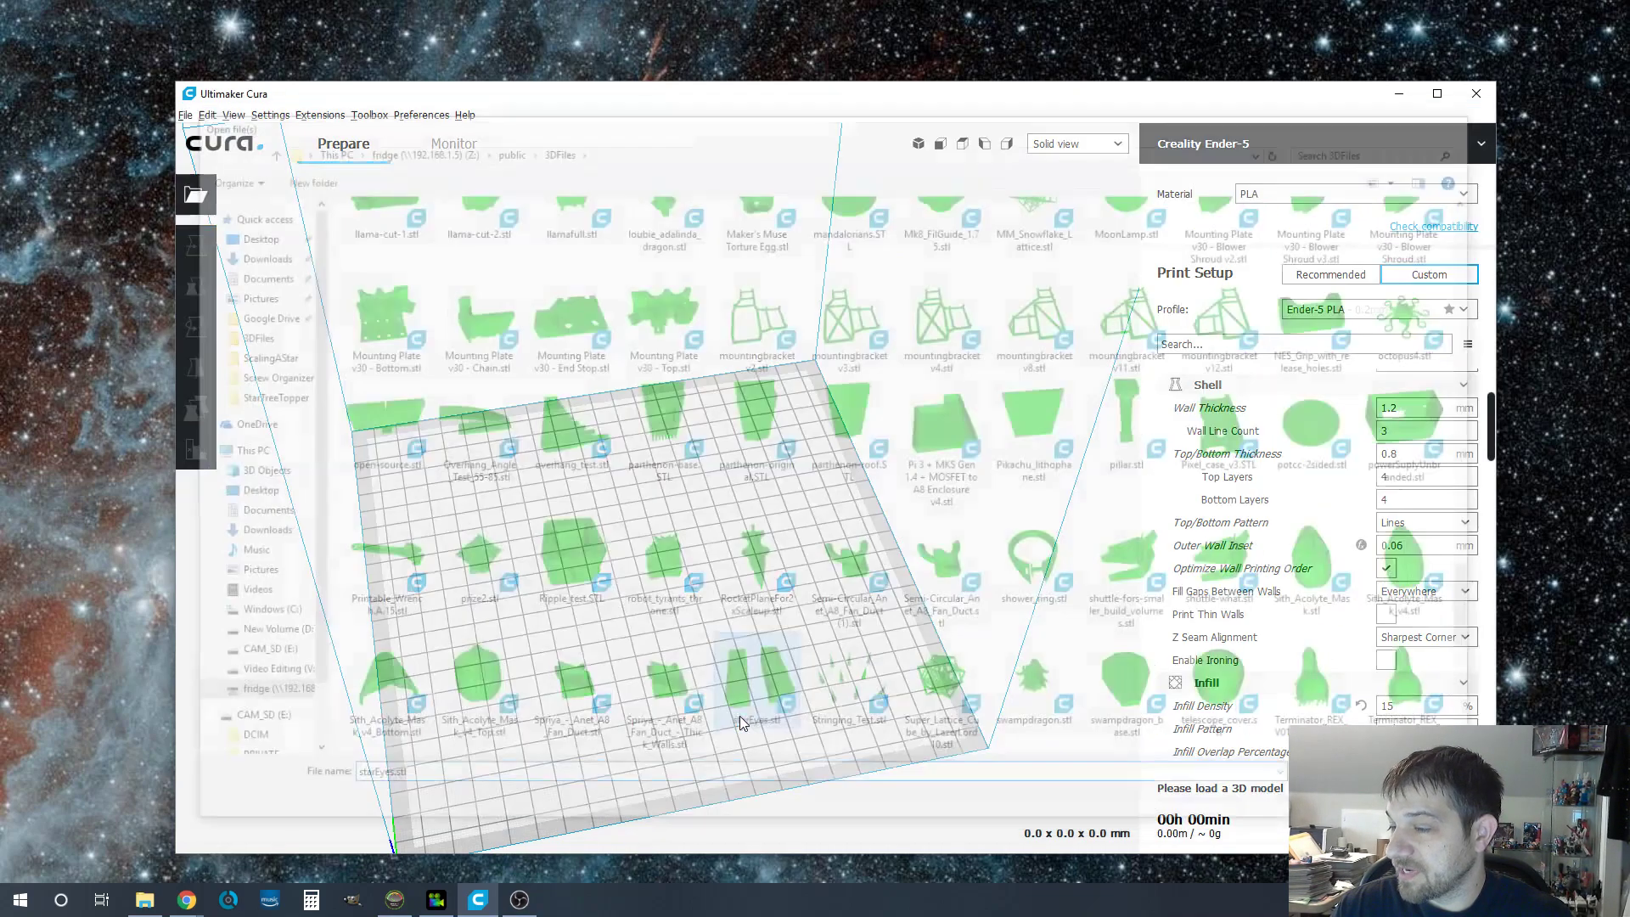
{"action": "left_click", "coordinate": [632, 577]}
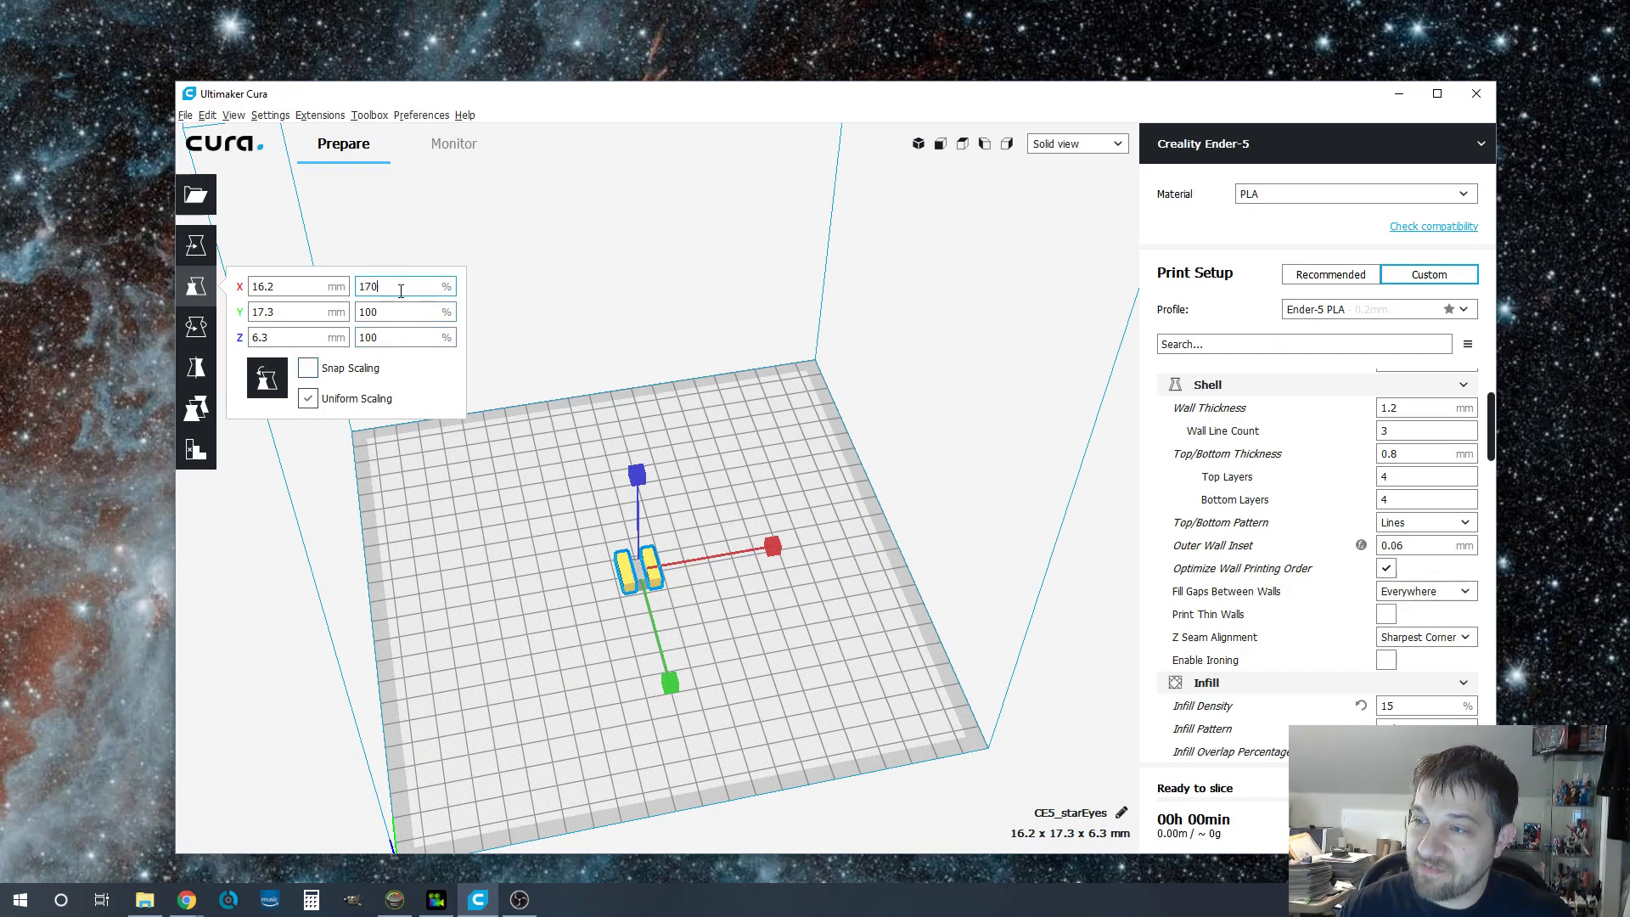
{"action": "left_click", "coordinate": [405, 315]}
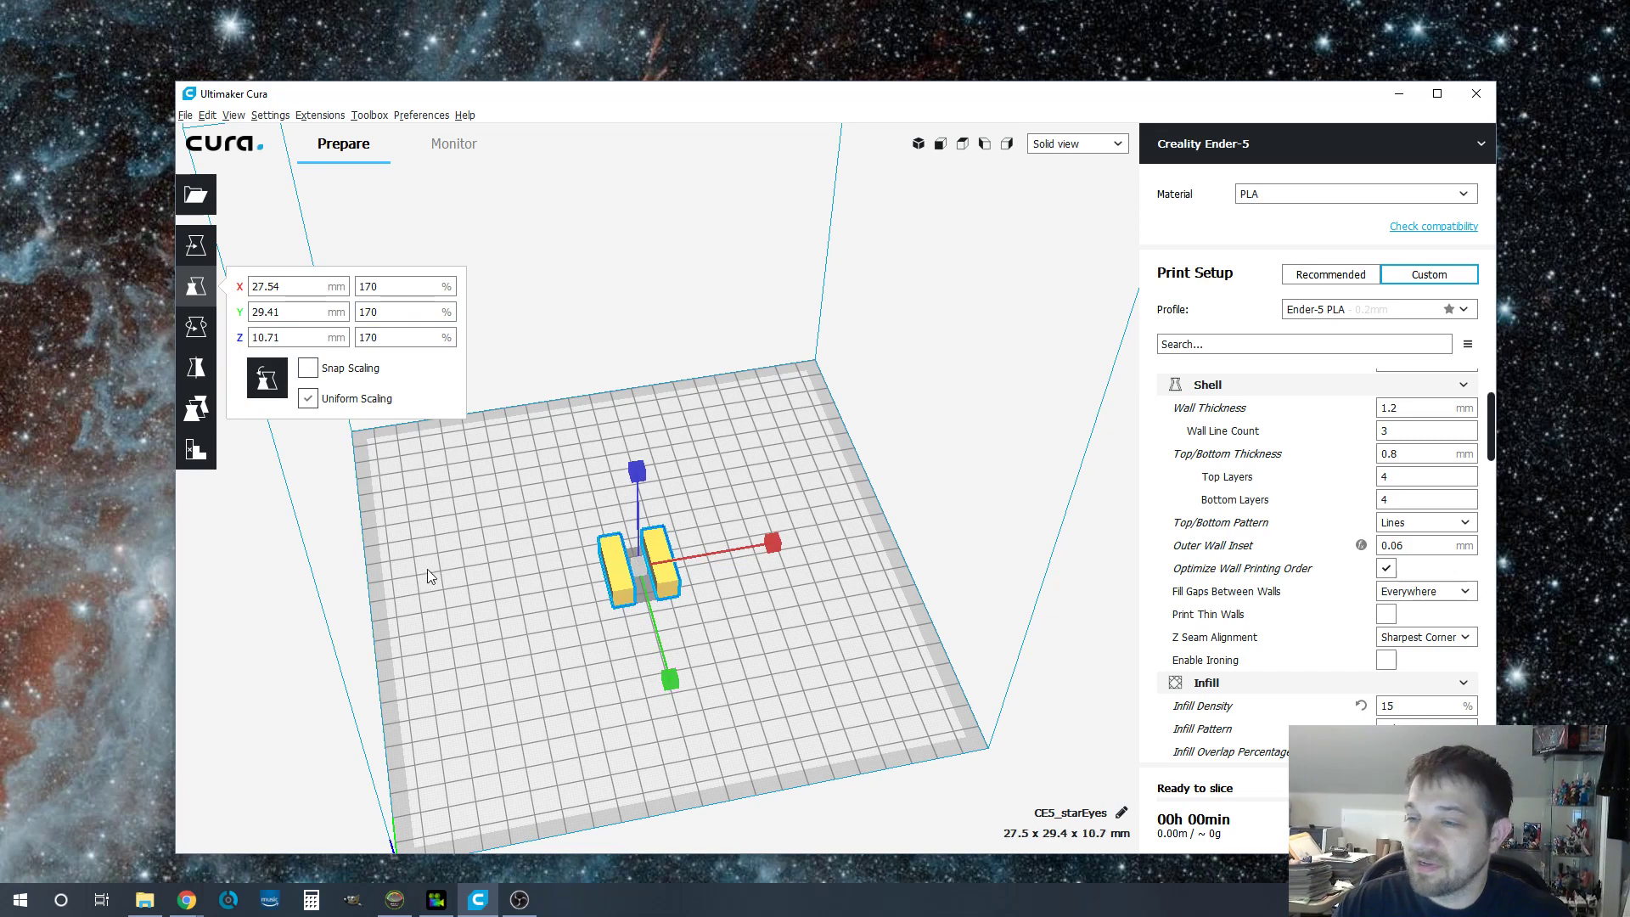